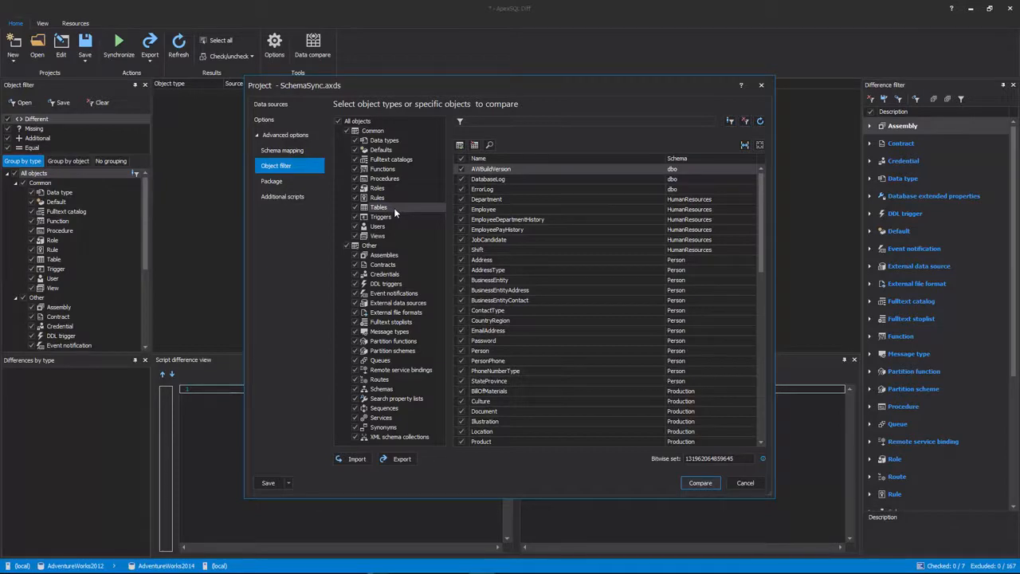
Step: Review the views, procedures and functions available for comparison in the object filter
click(397, 235)
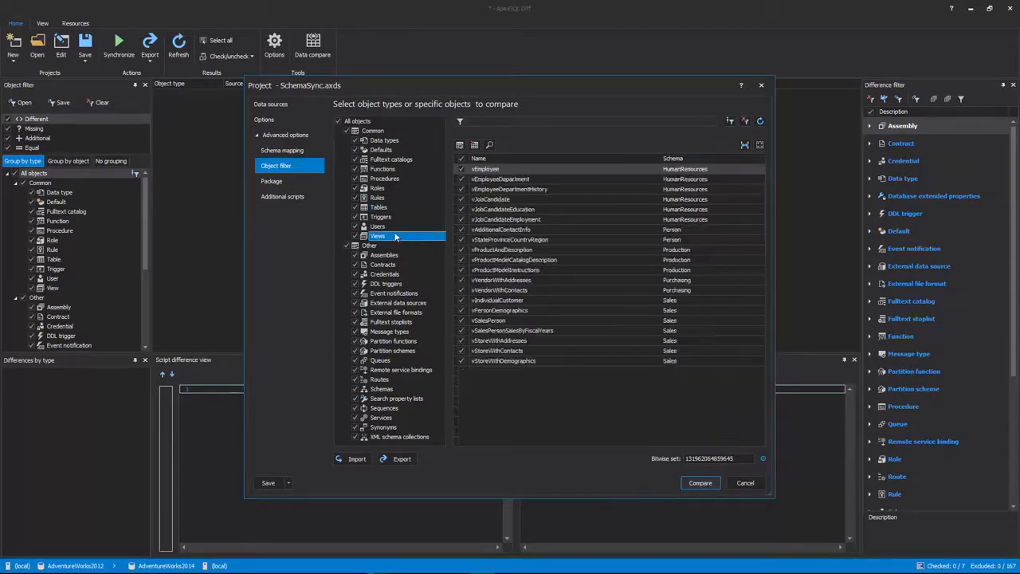
click(395, 180)
click(388, 169)
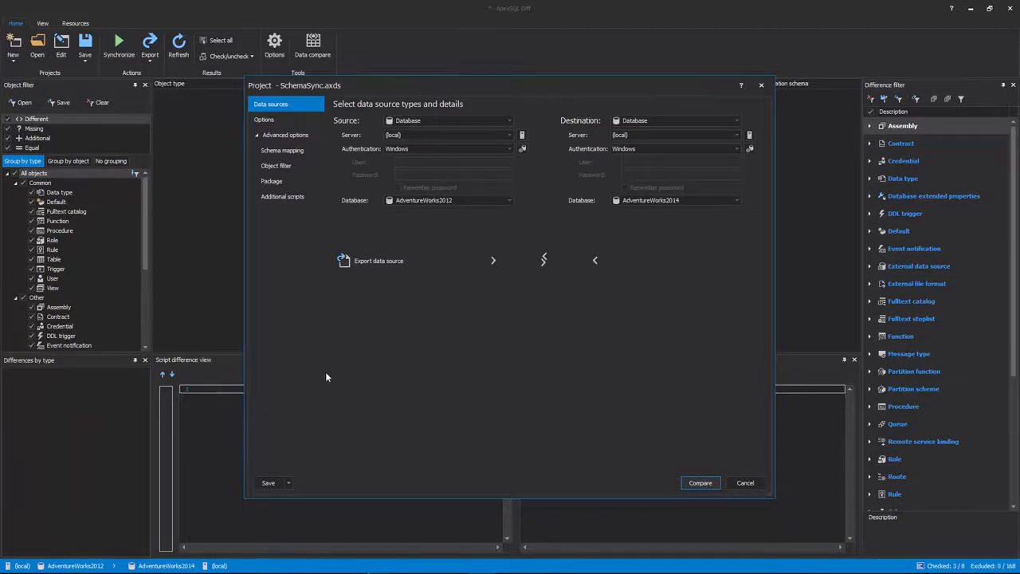
Step: Compare AdventureWorks2012 with AdventureWorks2014 and set the output action to Synchronize now without a database backup, accepting the pre-synchronization options
click(702, 483)
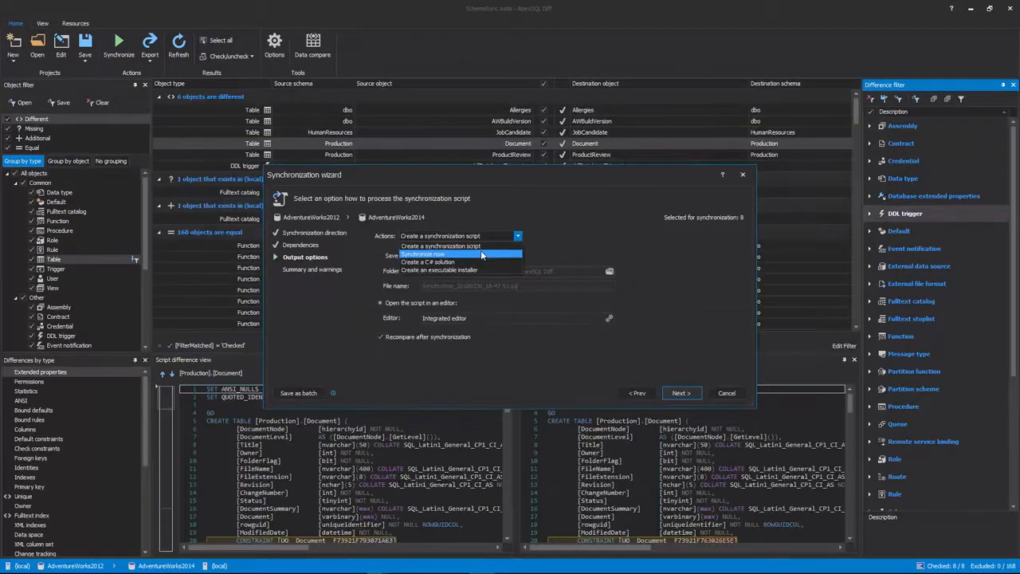
click(480, 250)
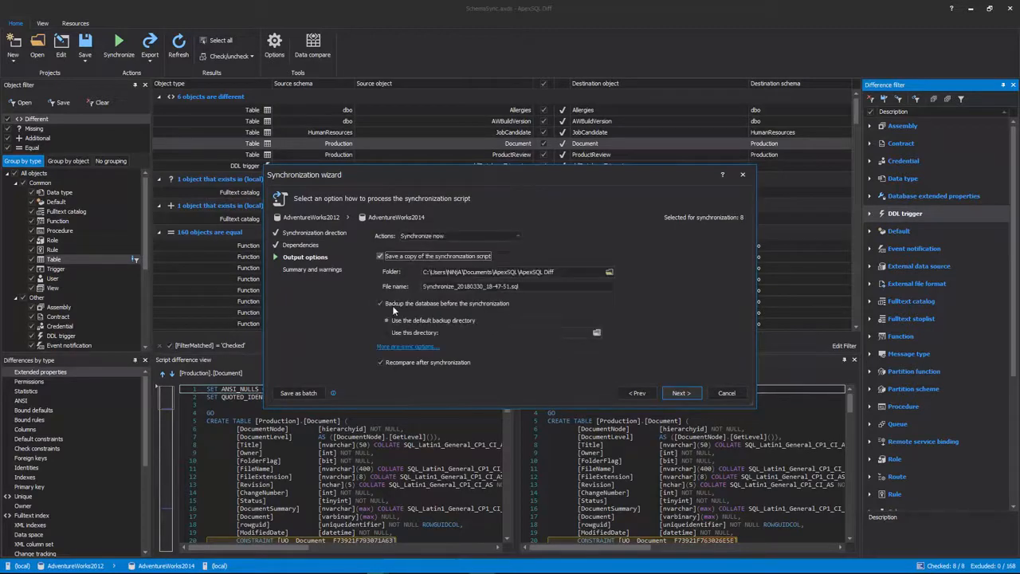
click(405, 347)
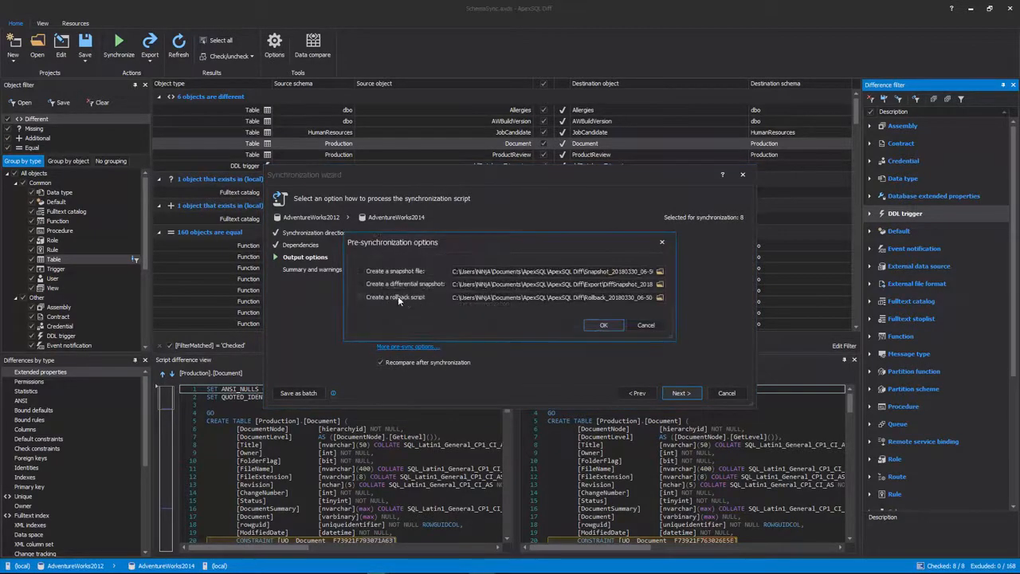
click(603, 325)
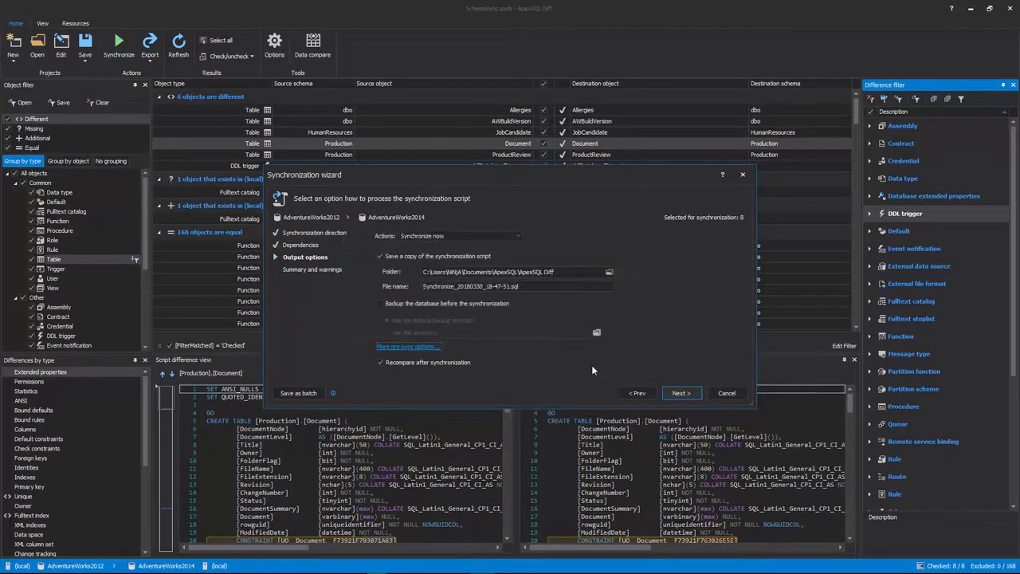
Step: Open the batch output settings for the synchronization and run the ApexSQLDiff.com synchronization command in Command Prompt
click(298, 393)
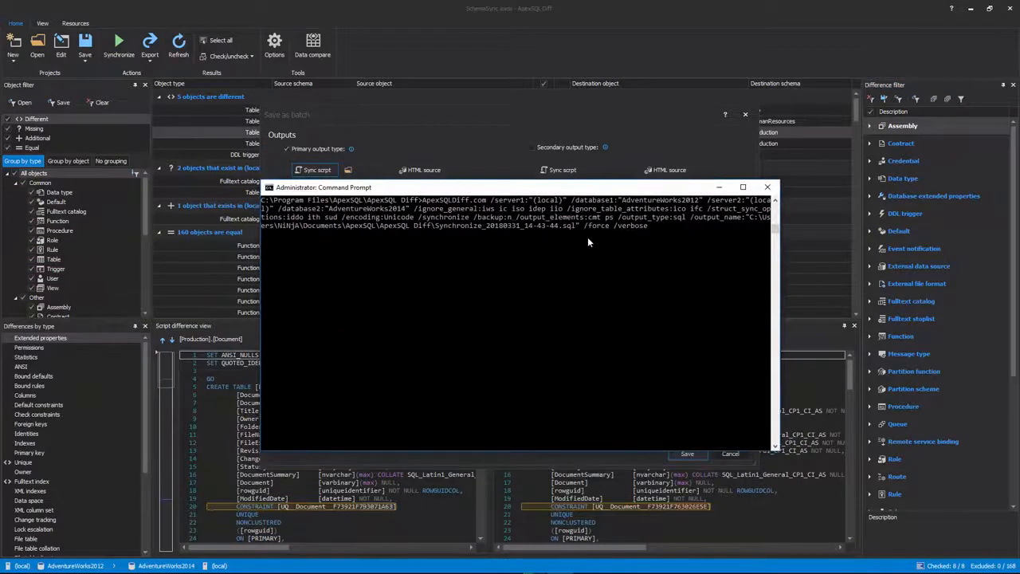
key(Return)
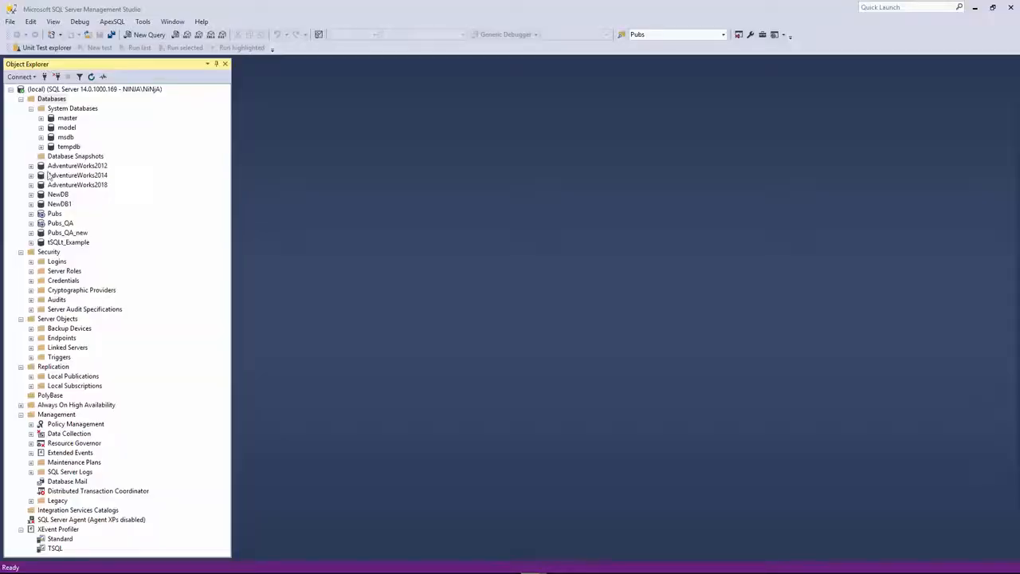
Step: Switch to SQL Server Management Studio and run a schema compare with AdventureWorks2012 as source and AdventureWorks2014 as destination
right_click(112, 166)
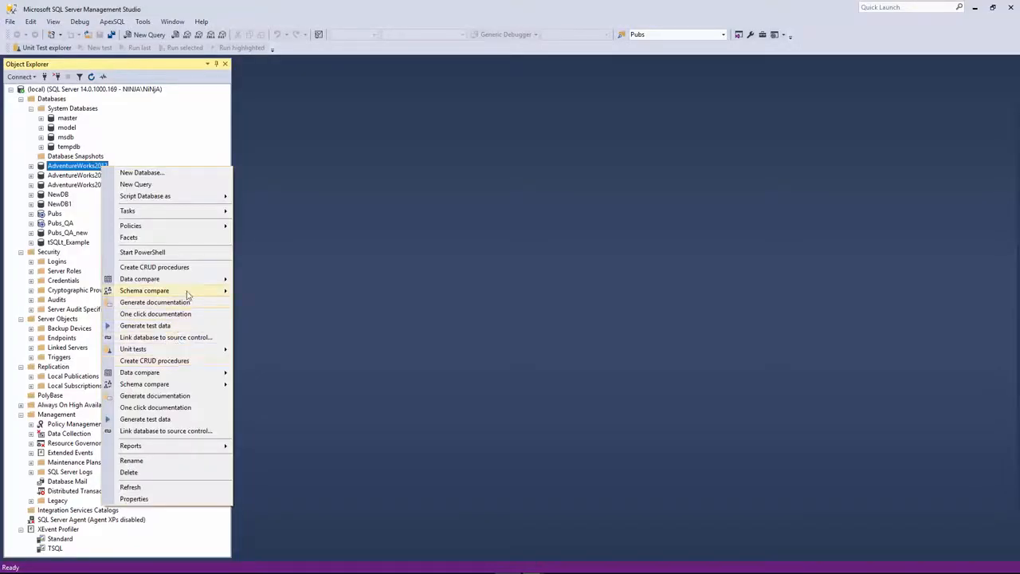
mouse_move(185, 291)
click(288, 296)
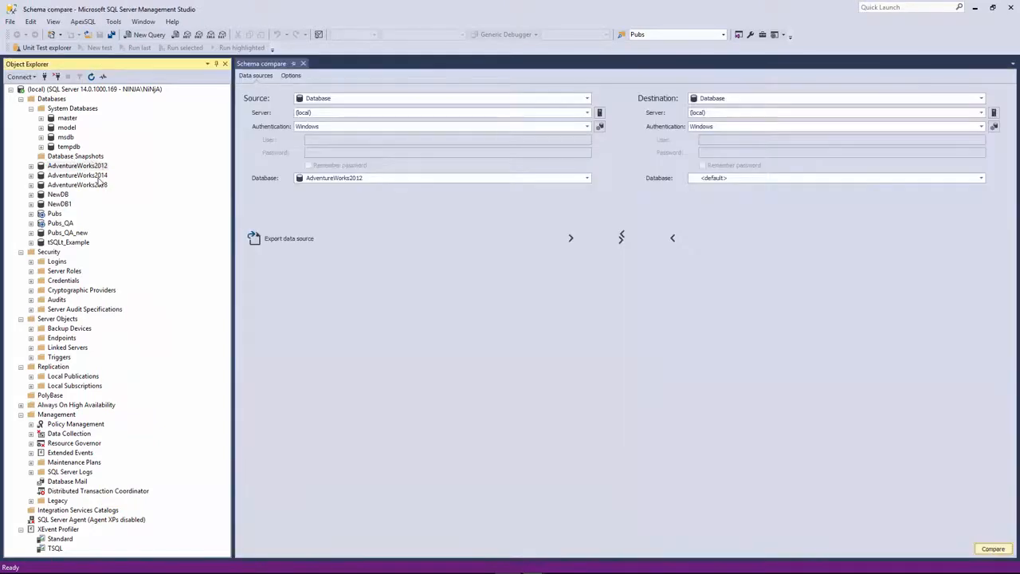
right_click(100, 175)
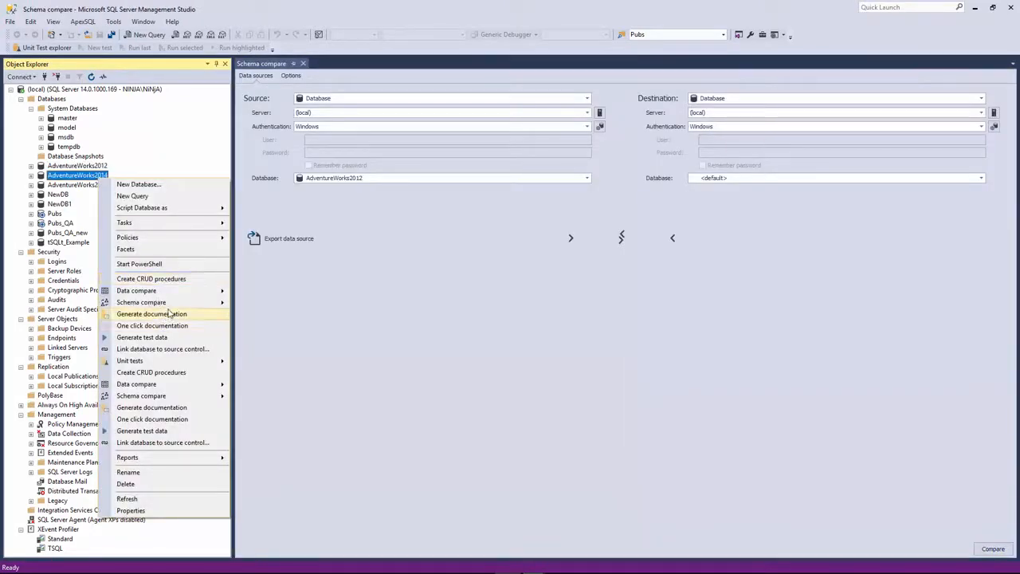
mouse_move(174, 305)
click(278, 318)
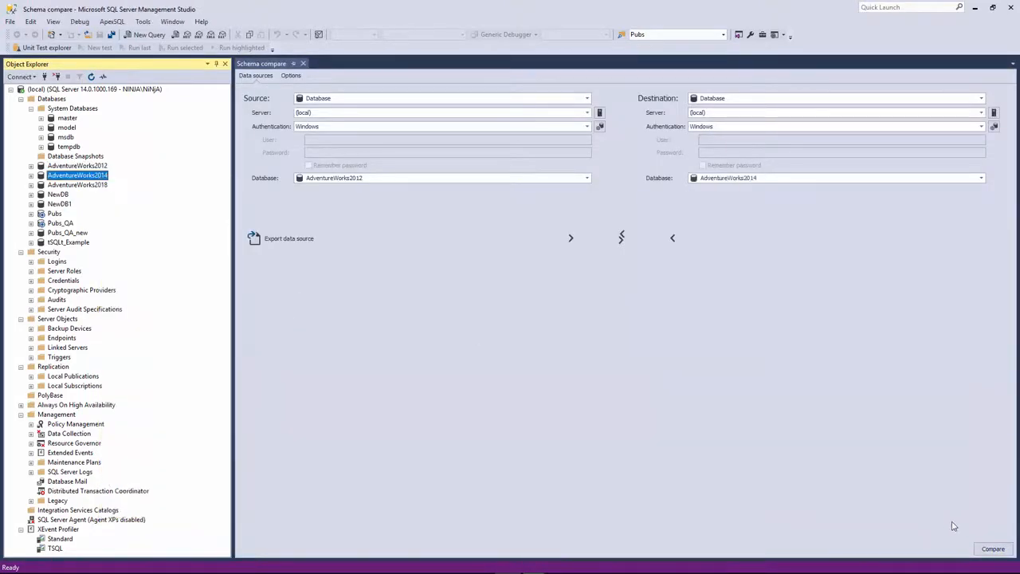
click(993, 550)
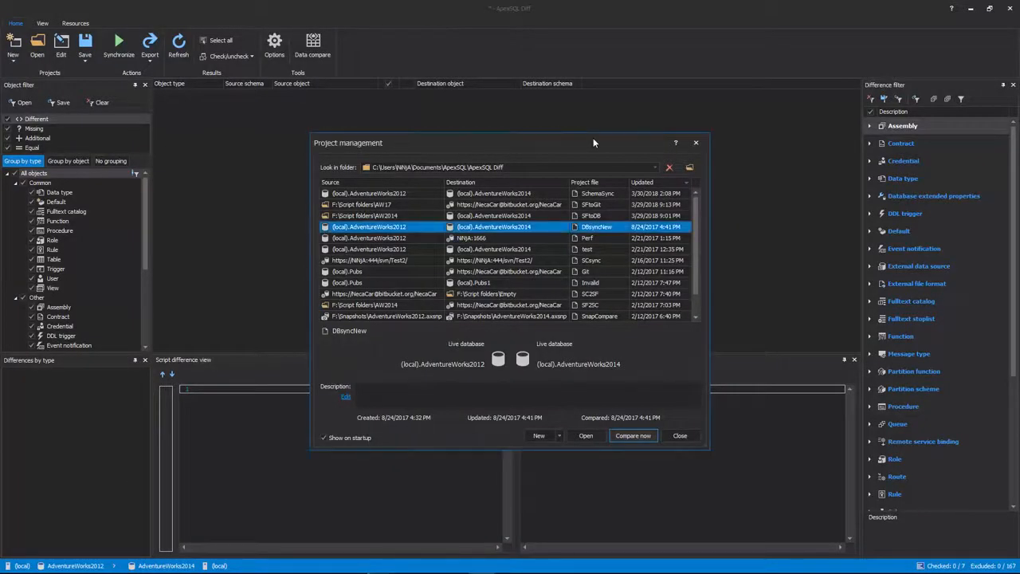
Step: Start a new database comparison project from the ApexSQL Diff project management window
click(651, 192)
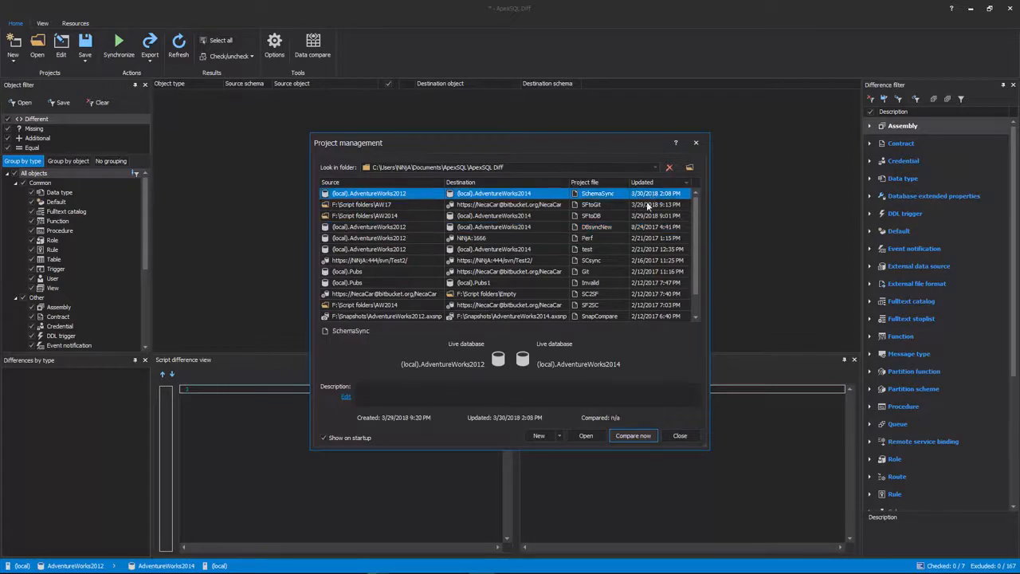
click(630, 436)
click(560, 436)
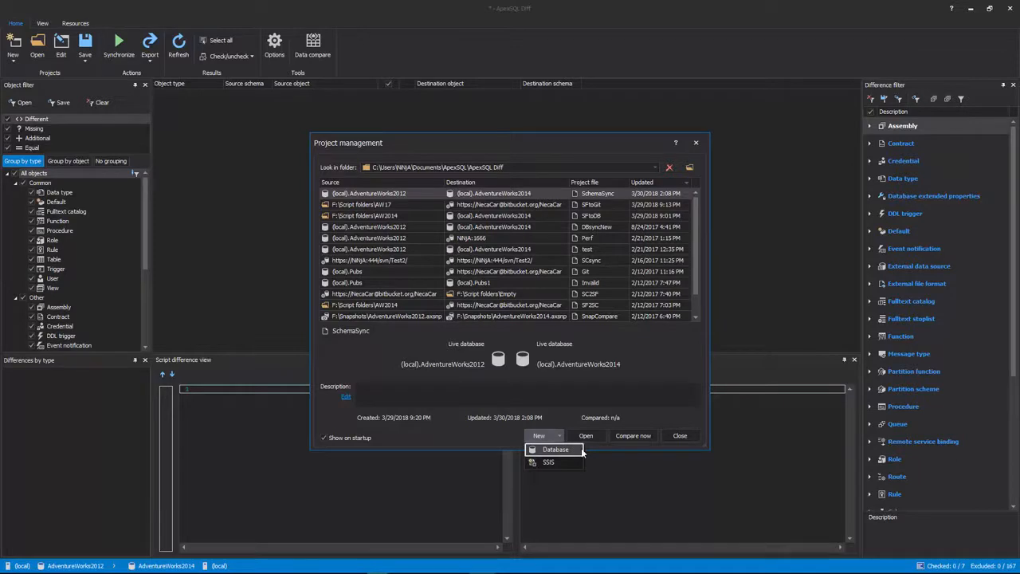
click(581, 448)
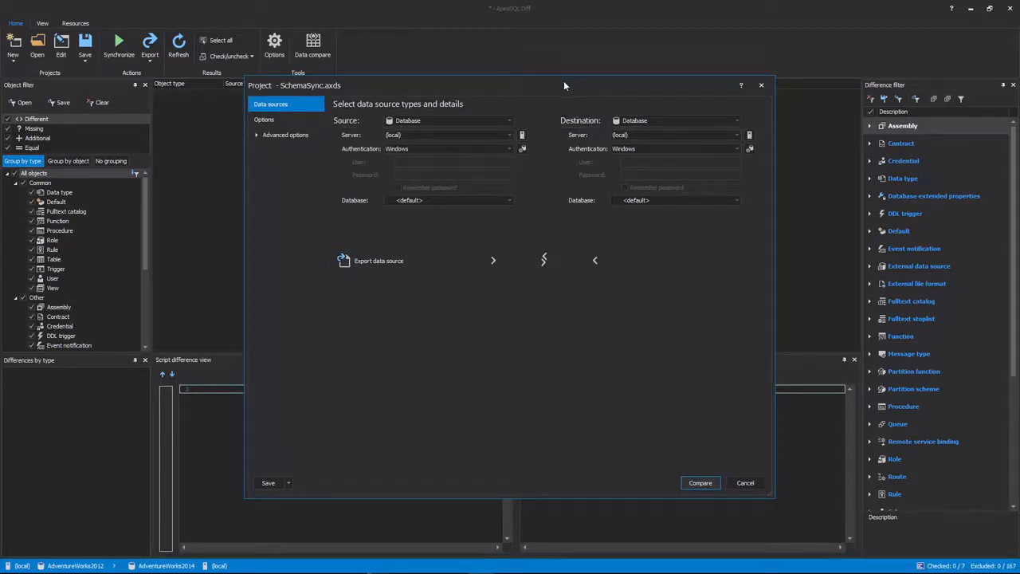
Step: Check the available source types and set AdventureWorks2012 as the source database and AdventureWorks2014 as the destination database
click(510, 120)
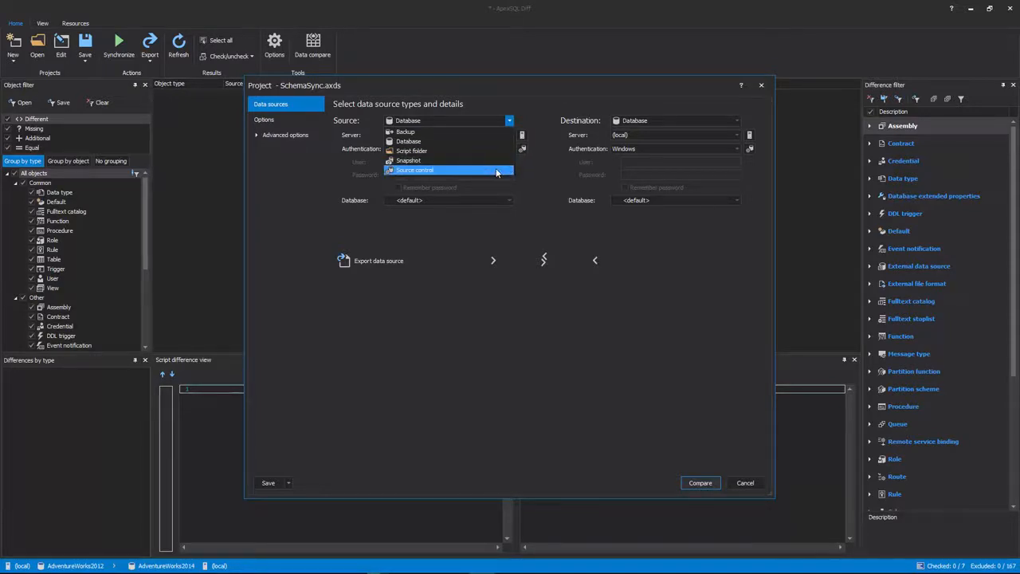
click(550, 188)
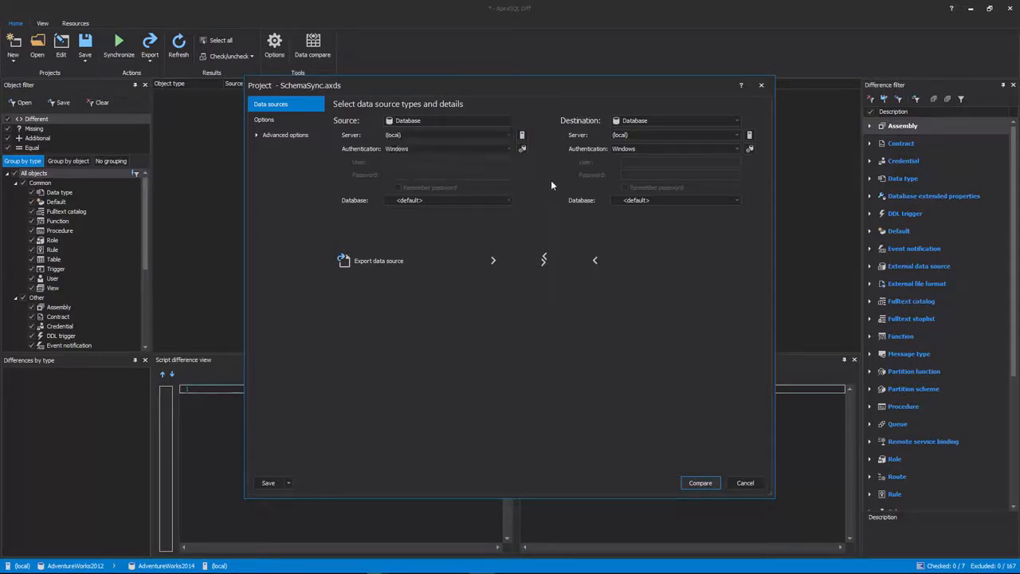
click(509, 200)
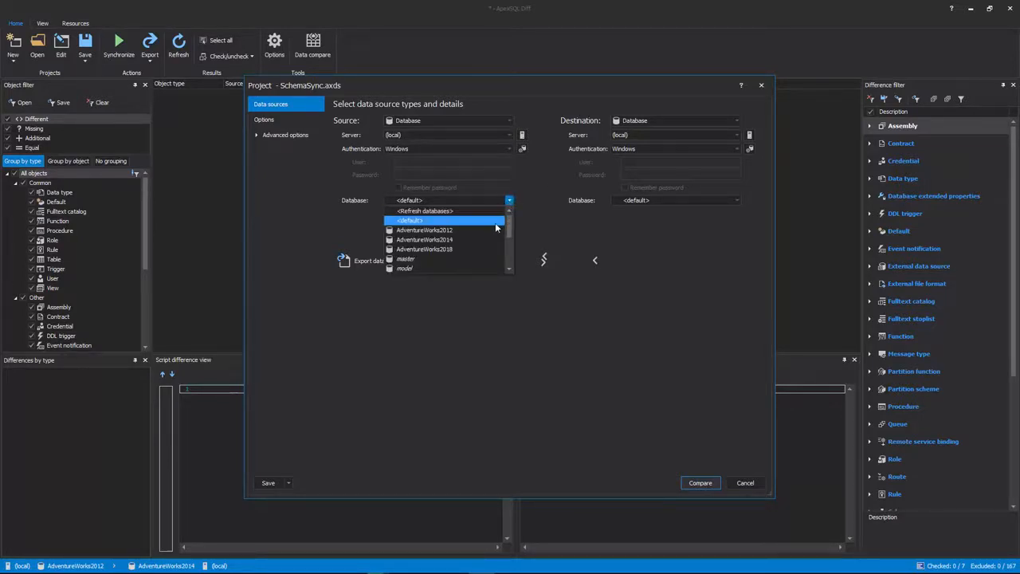
click(478, 229)
click(650, 200)
click(659, 239)
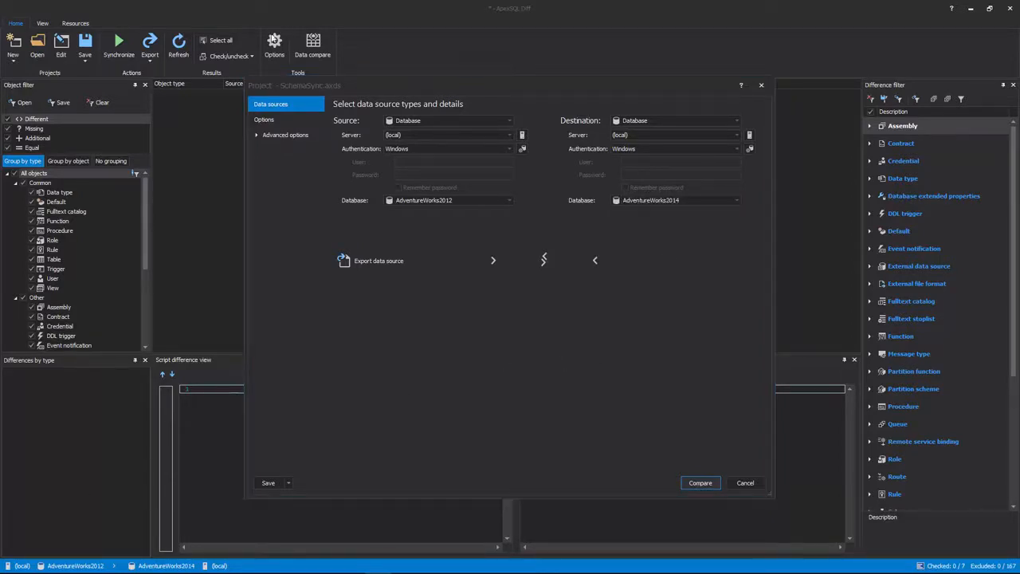
Step: Review the project's comparison and synchronization options and the advanced package settings
click(276, 120)
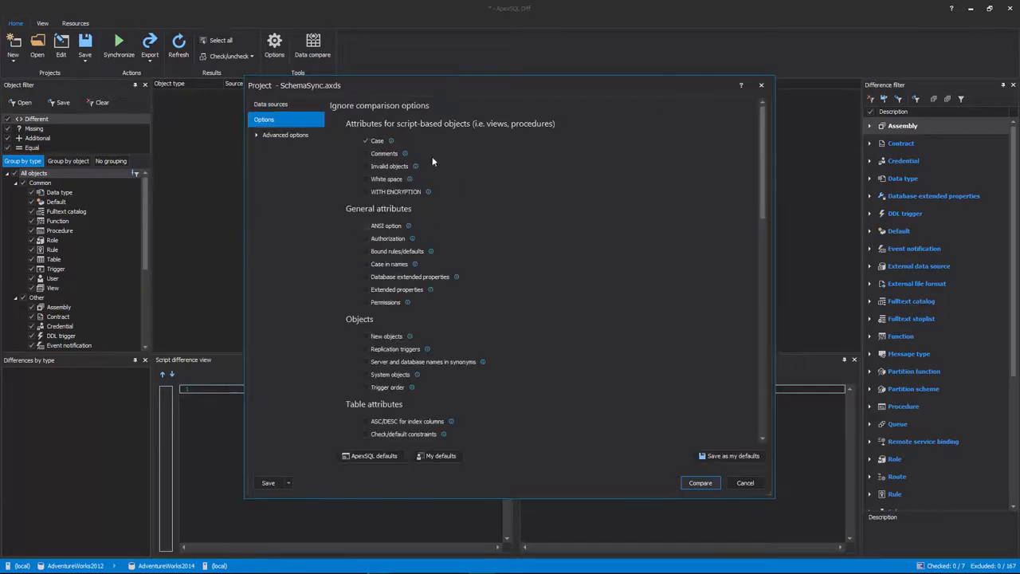
scroll(748, 207, down, 10)
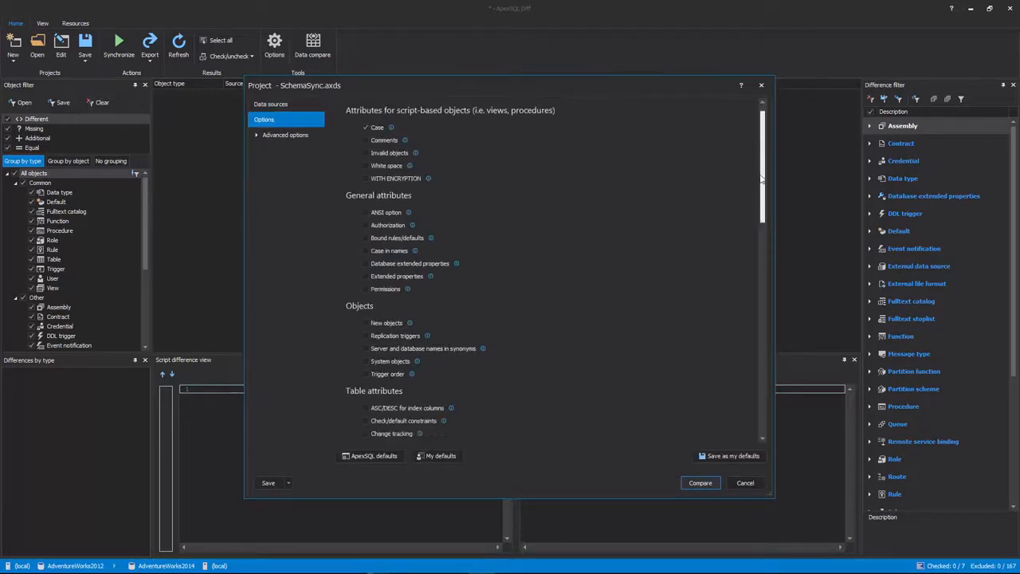
scroll(741, 350, down, 3)
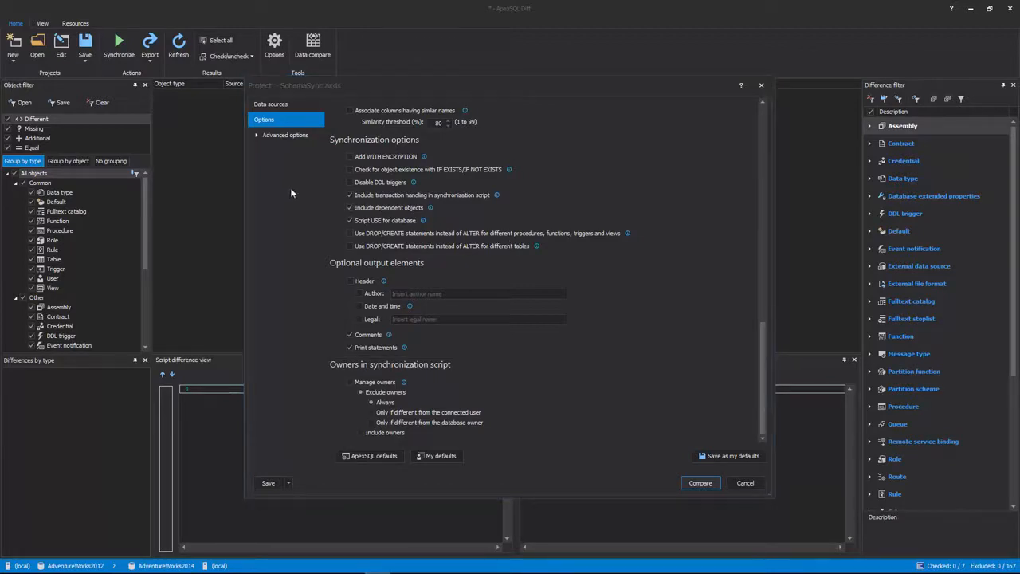
click(279, 135)
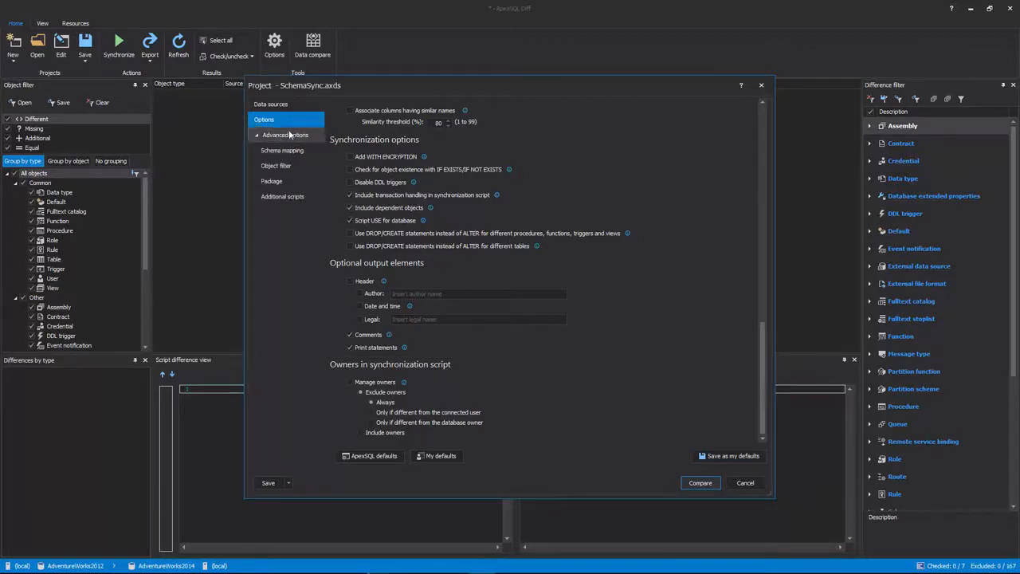
click(304, 187)
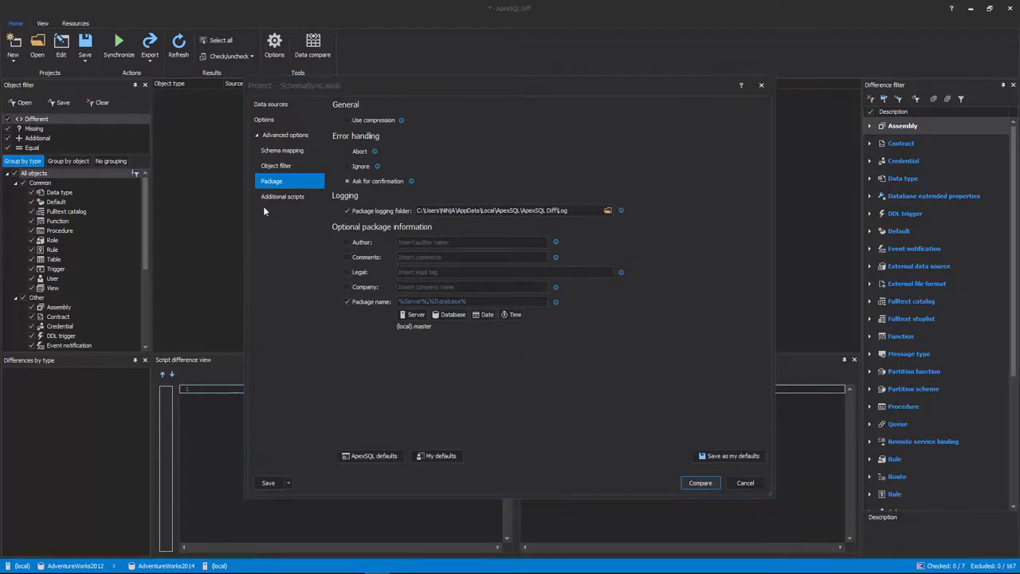
Step: Try to add a schema mapping from Report in AdventureWorks2012 to Reporting in AdventureWorks2014
click(269, 151)
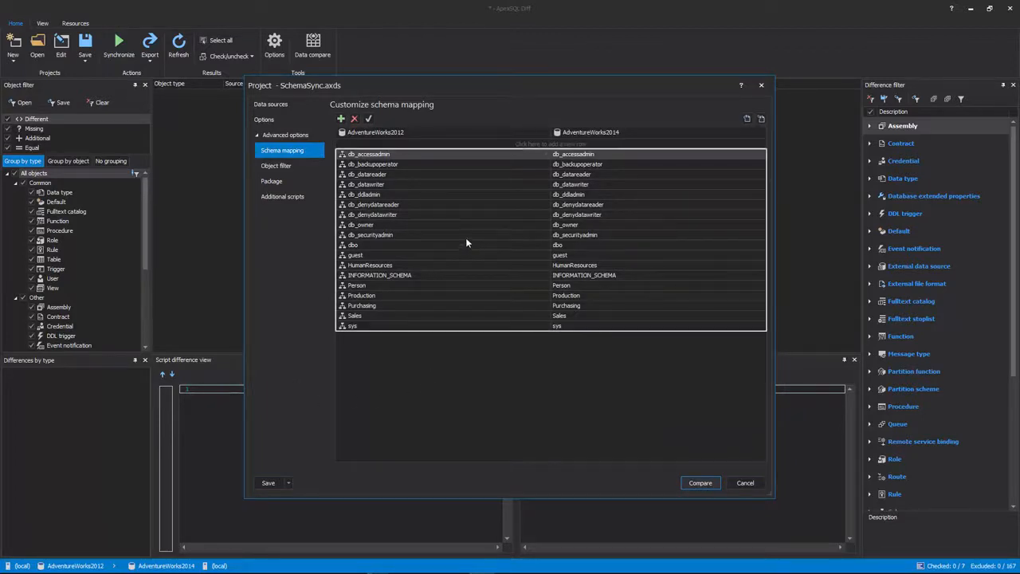
click(541, 145)
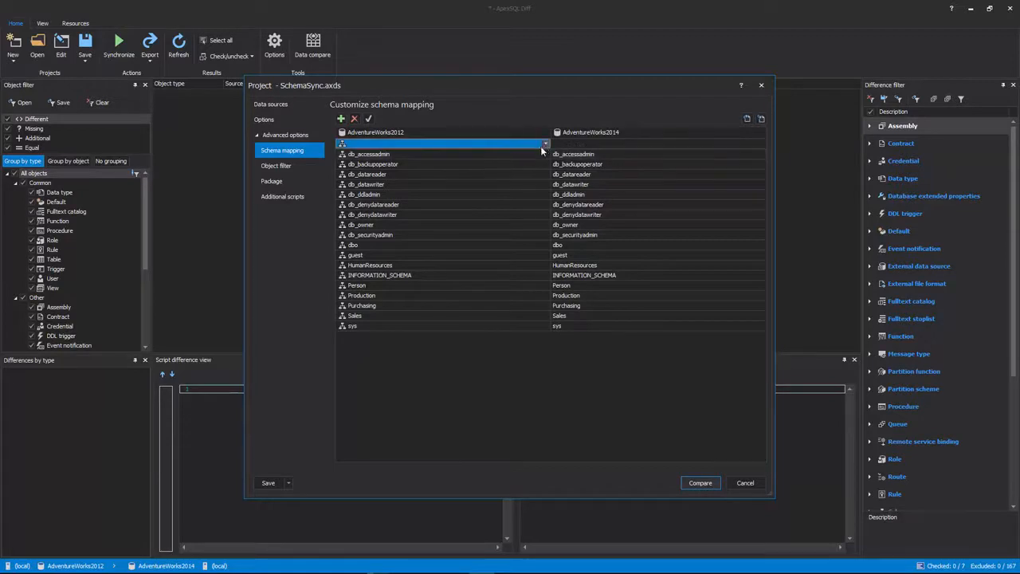
click(546, 144)
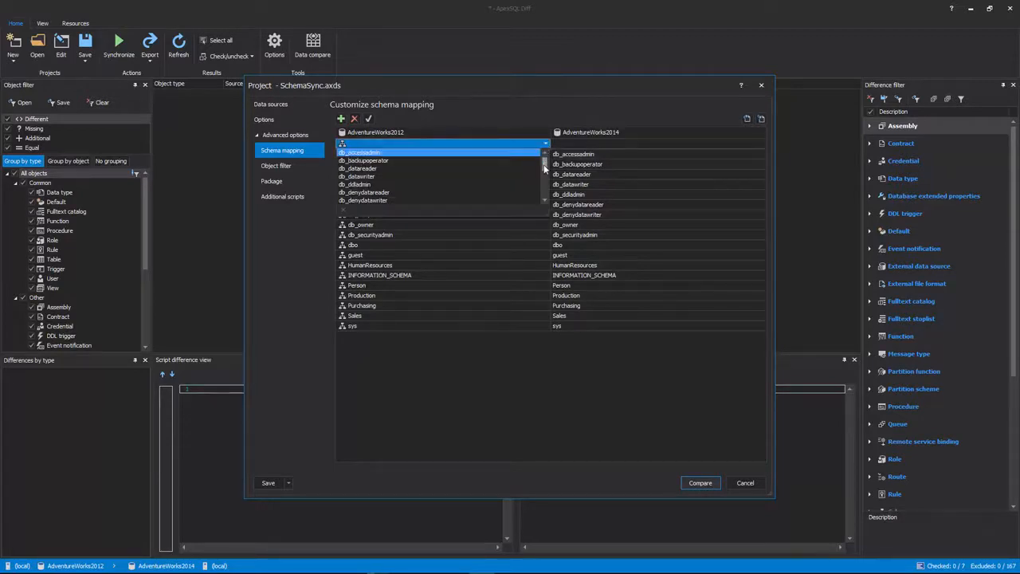
drag(546, 169, 547, 188)
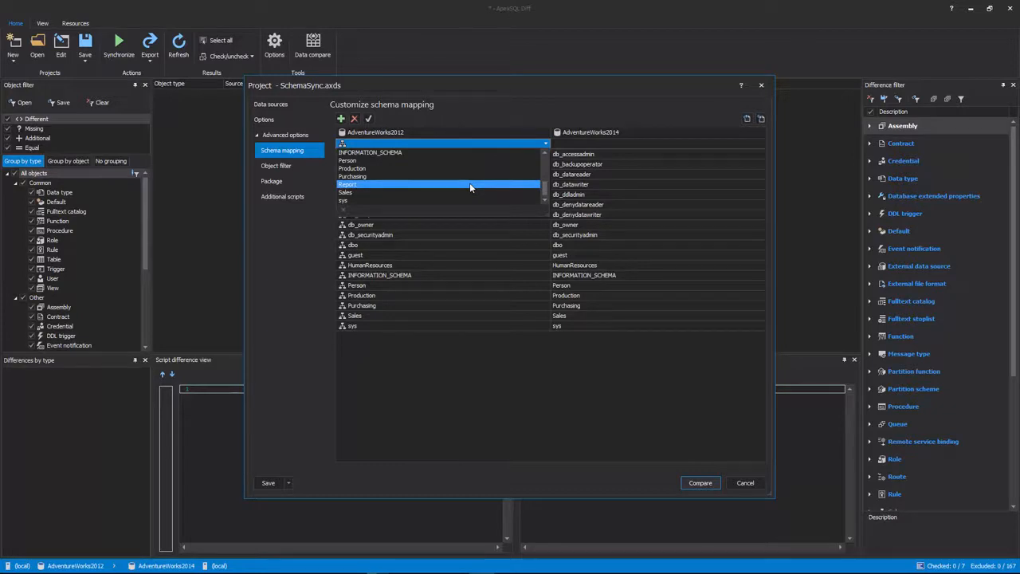
click(469, 182)
click(753, 145)
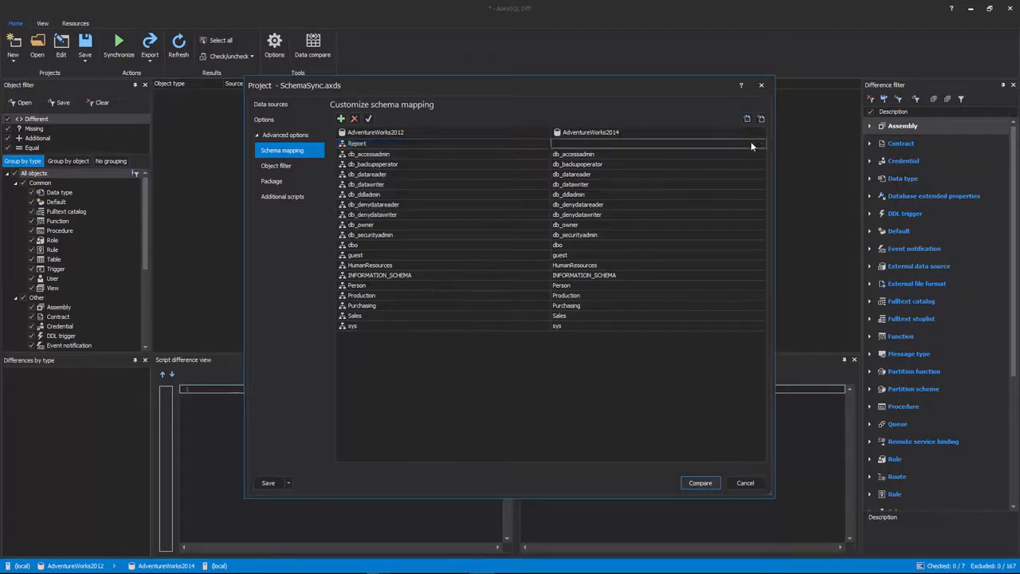
scroll(739, 160, down, 4)
click(636, 184)
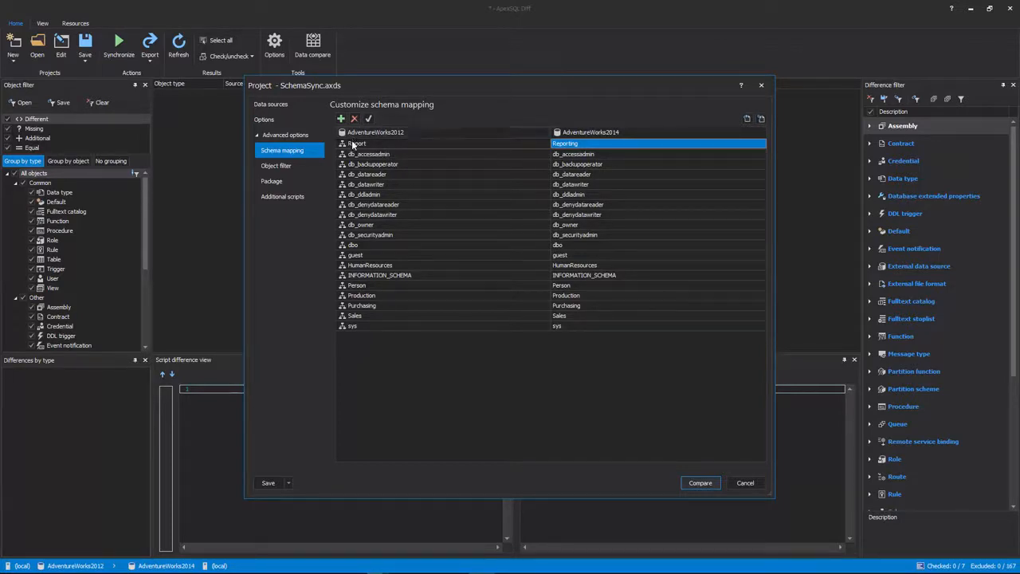
click(341, 119)
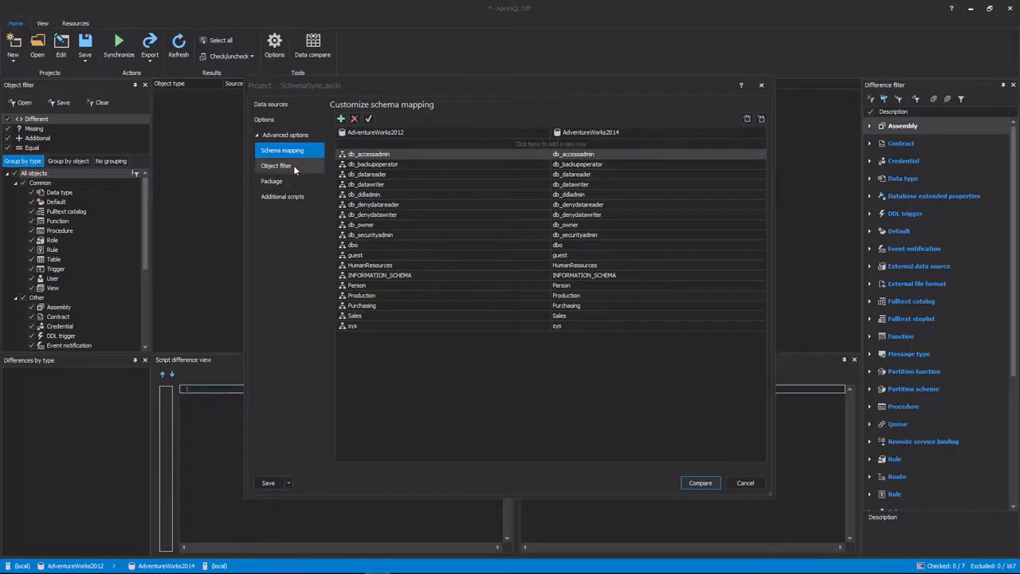
Step: Exclude the Users and Roles object types from the comparison in the project's object filter
click(293, 165)
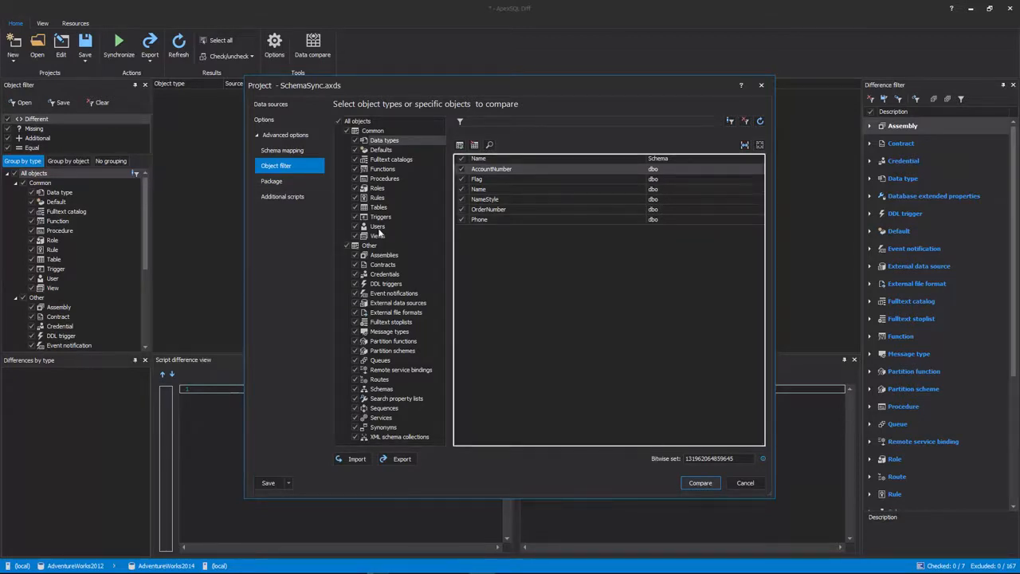
click(386, 207)
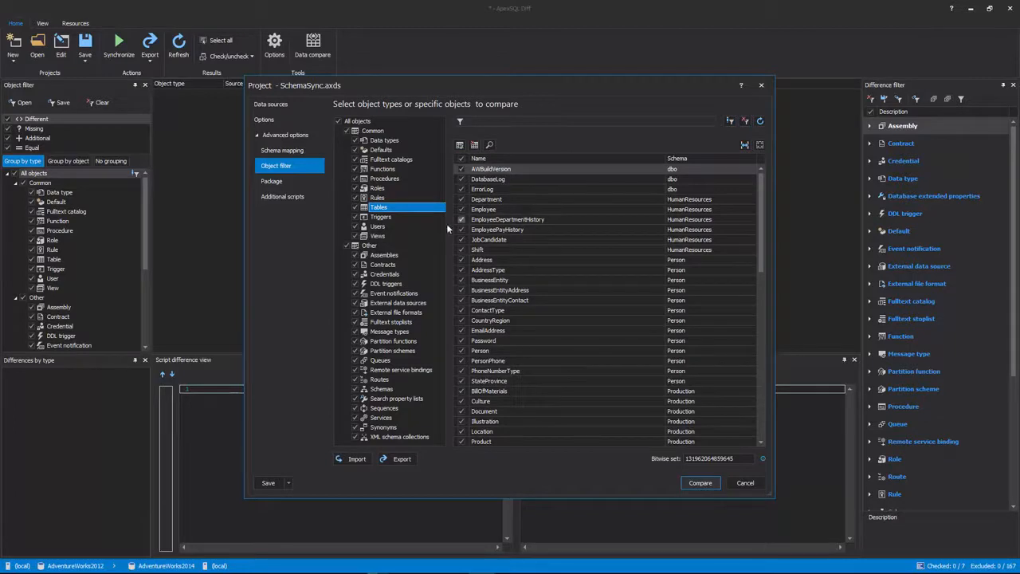
click(356, 226)
click(354, 188)
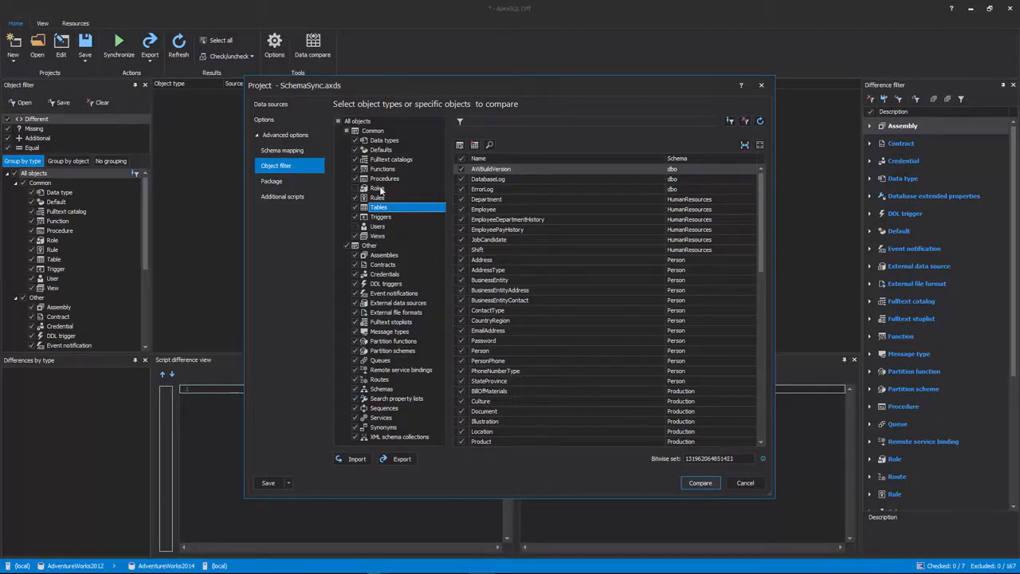
Step: Exclude the Department, Employee, EmployeeDepartmentHistory and EmployeePayHistory tables of the HumanResources schema from the comparison
click(462, 228)
click(461, 218)
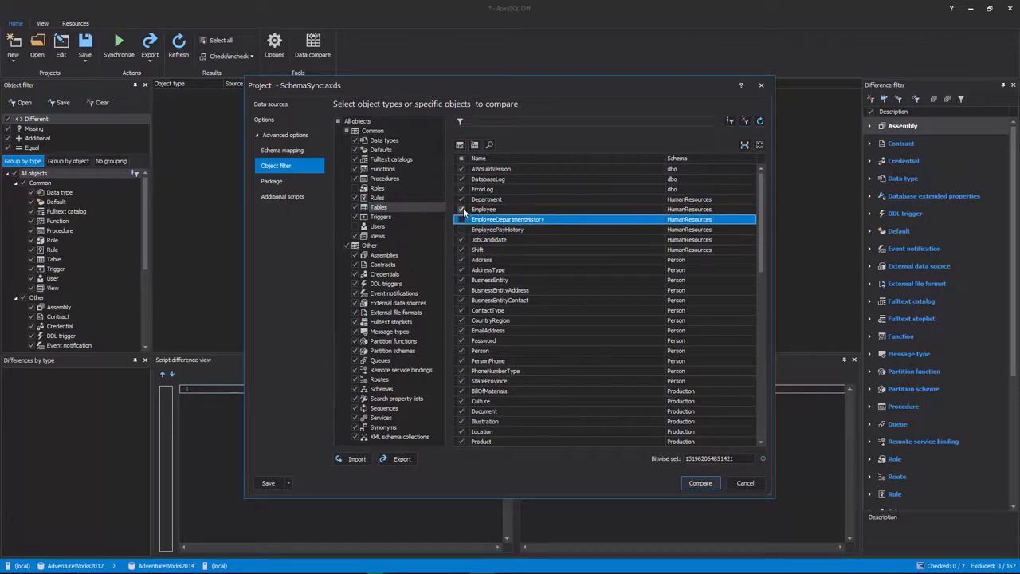
click(463, 209)
click(461, 199)
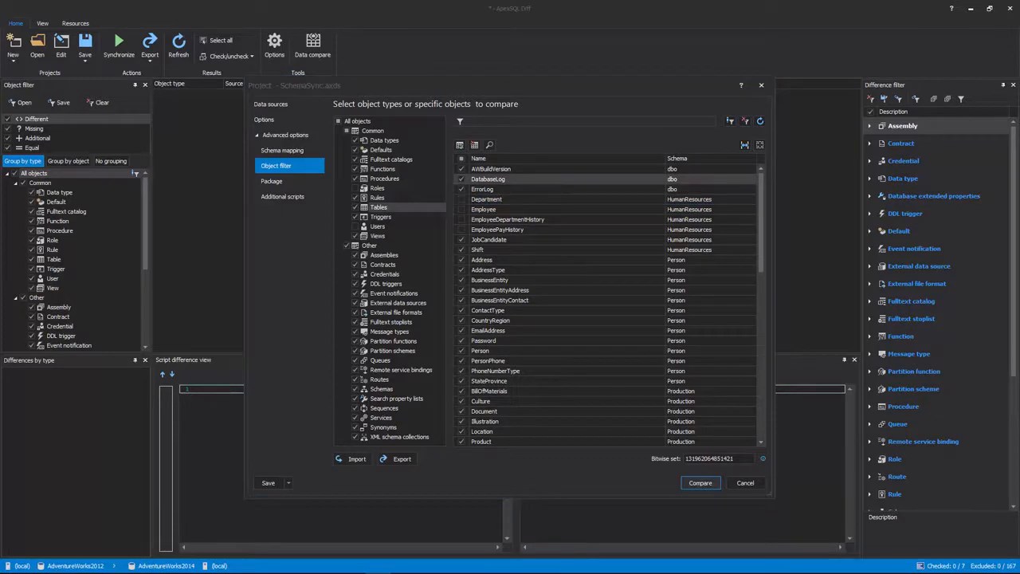
Step: Check the filter values available for the Schema and Name columns of the tables list
click(663, 148)
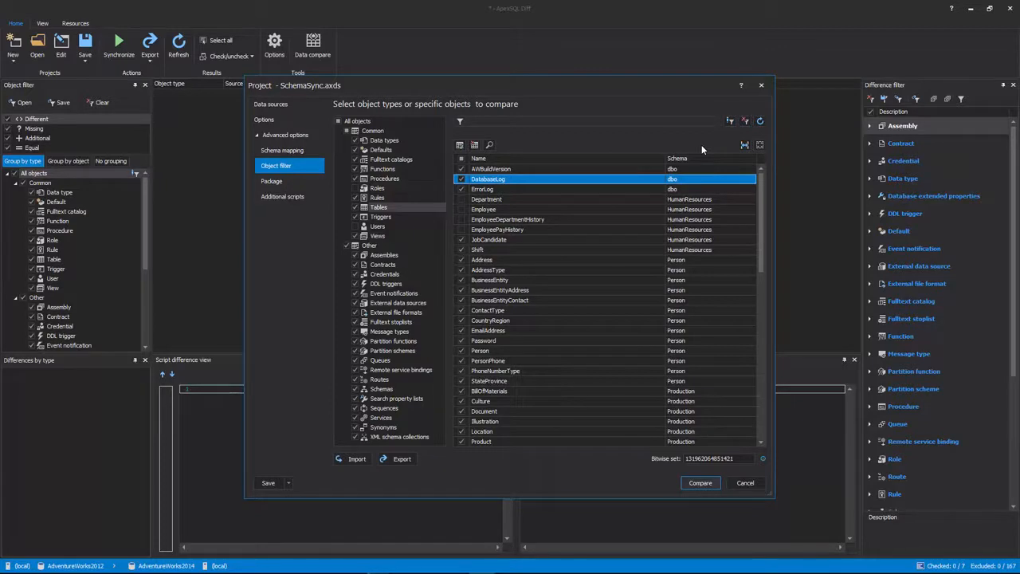
click(752, 158)
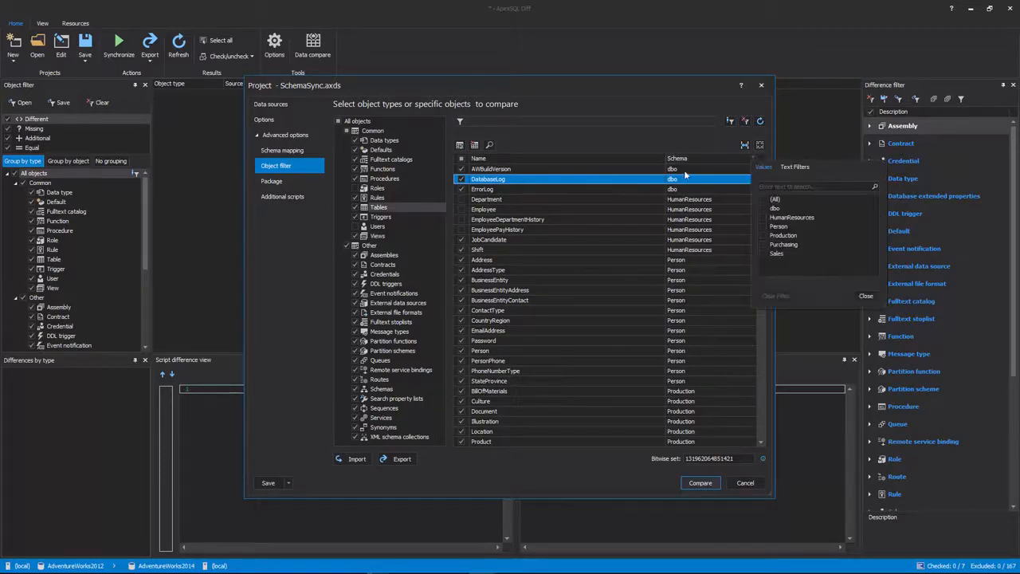
click(660, 160)
click(660, 158)
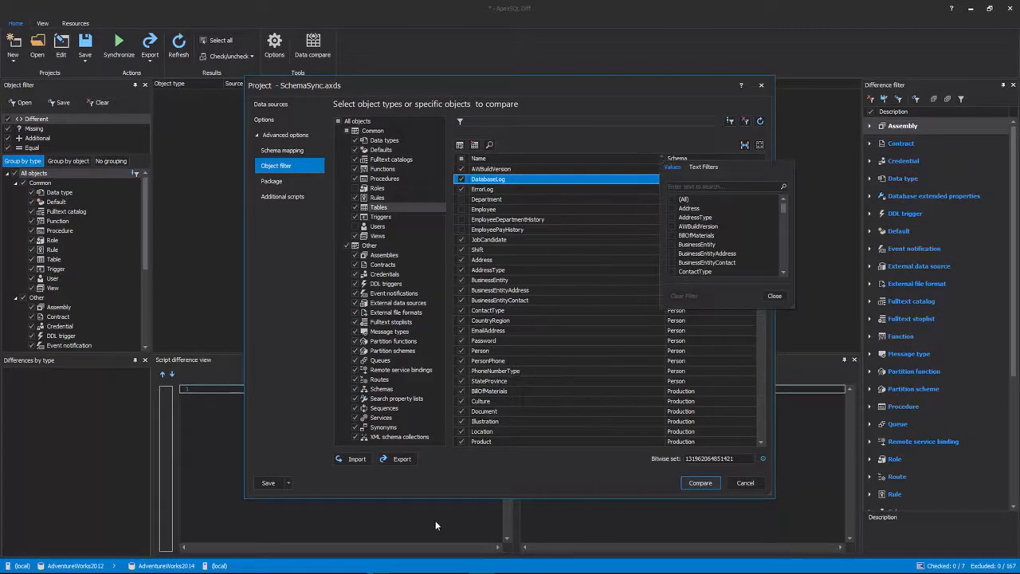
click(572, 138)
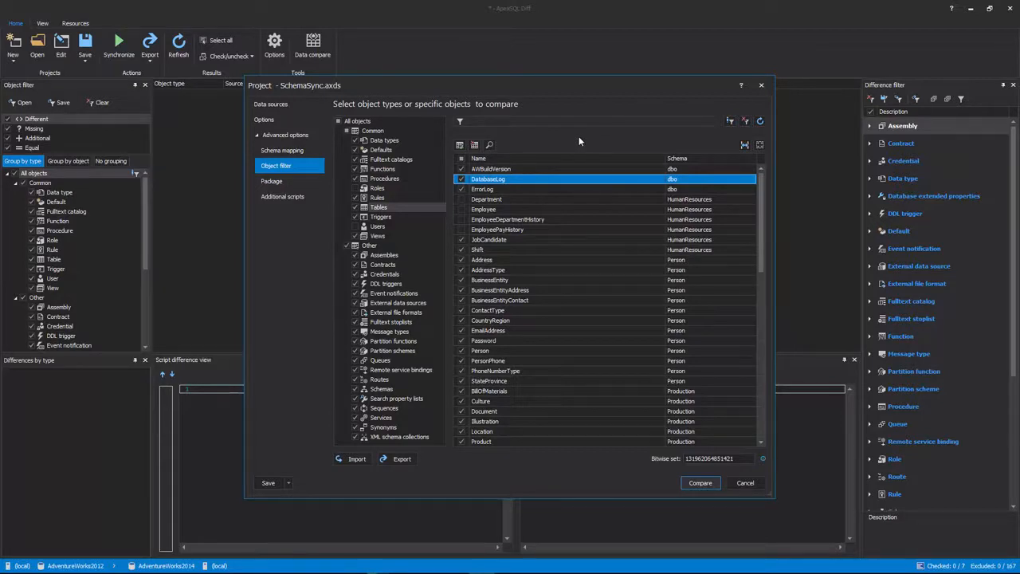
Step: Create and save a filter for tables with the condition that Schema equals Sales
click(733, 119)
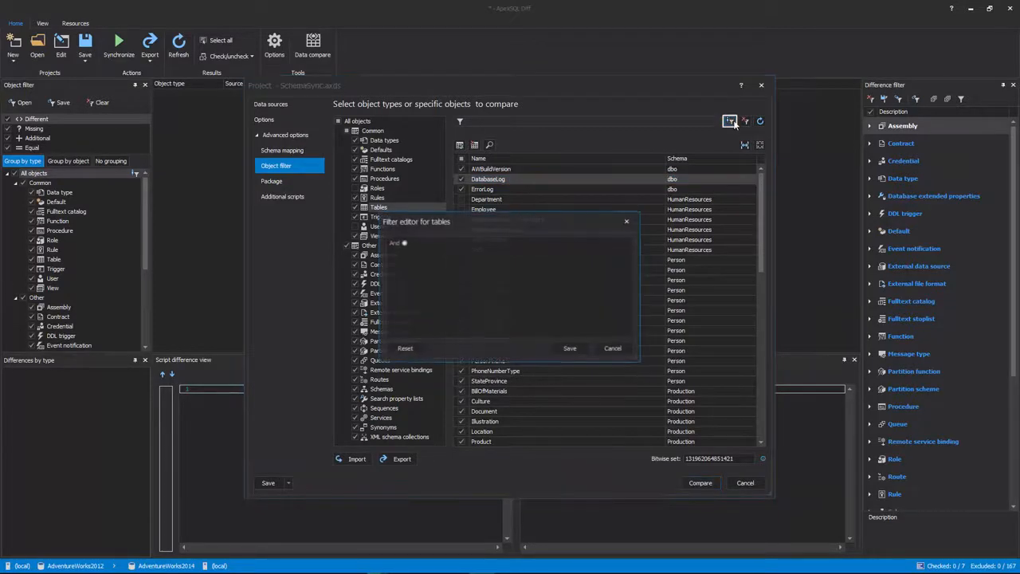
click(404, 243)
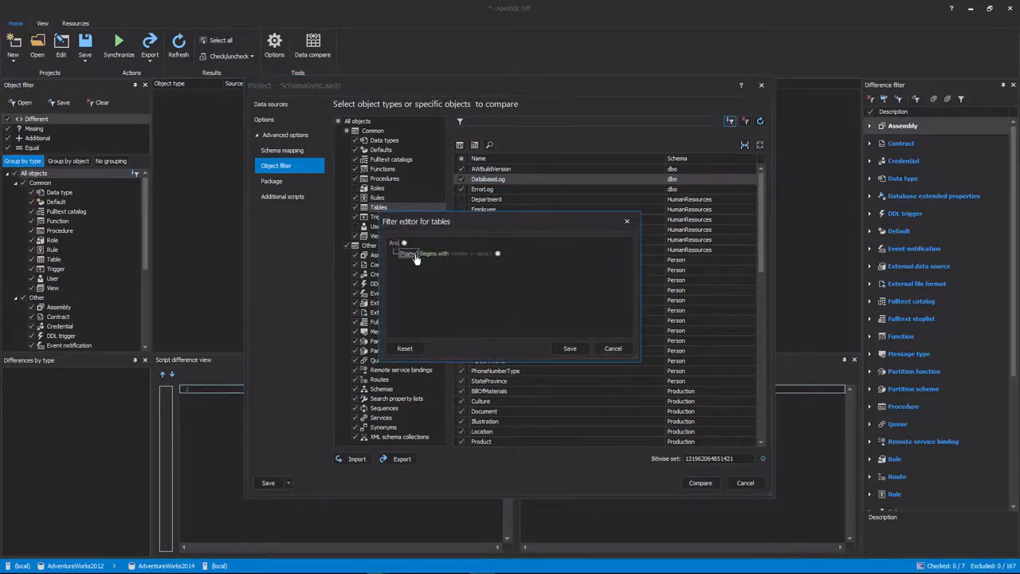
click(409, 255)
click(415, 271)
click(450, 253)
click(461, 265)
text(Sales)
click(562, 350)
click(562, 349)
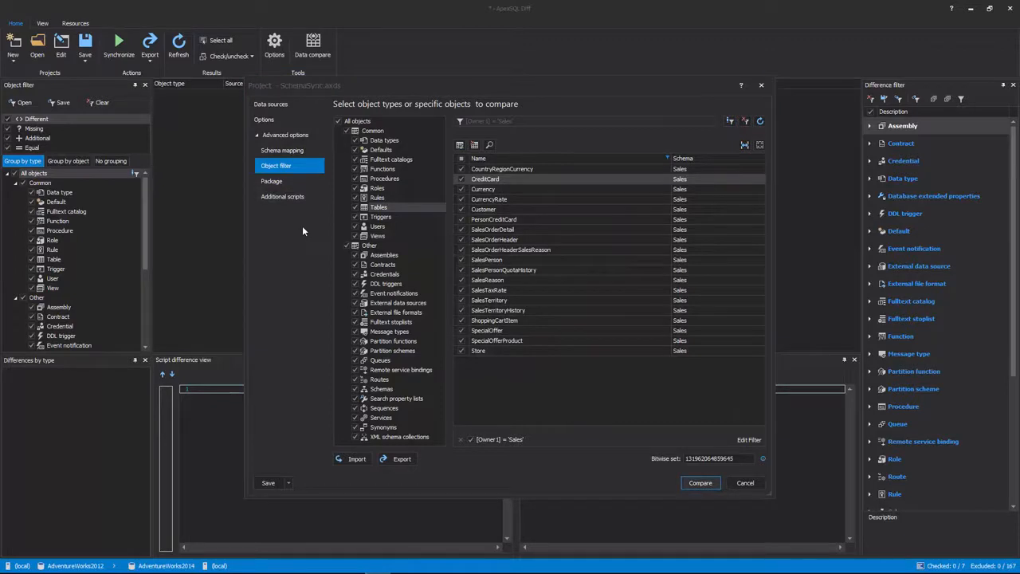
Step: Add an embedded pre-processing script that creates the [Production].[Document] table with its columns from ID to ModifiedDate
click(300, 203)
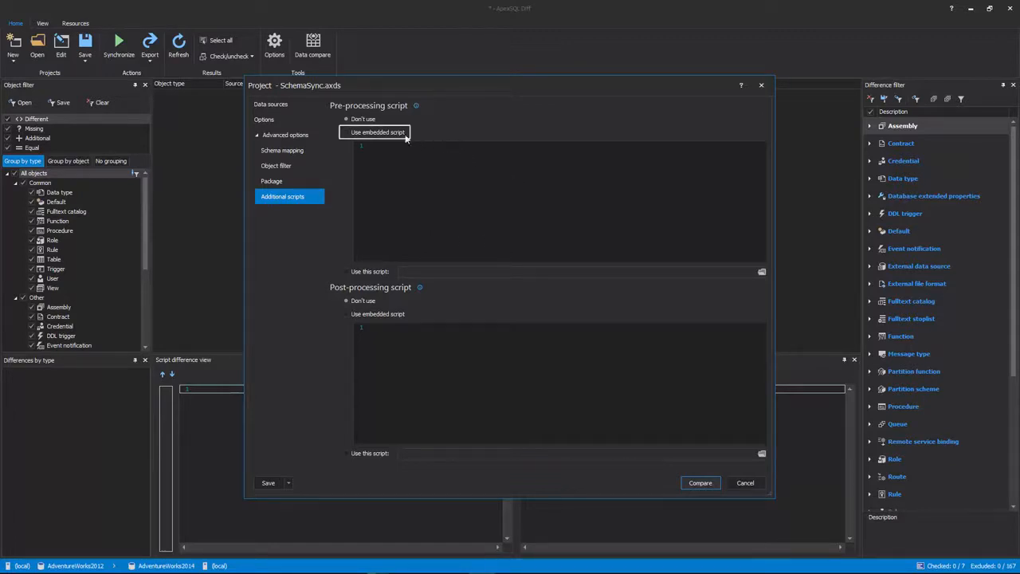
click(378, 132)
text(CREATE TABLE [Production].[Document](     [ID] [int] NOT NULL,     [Title] [nvarchar](30) NOT NULL,     [Document] [varbinary](max) NULL,     [Owner] [int] NOT NULL,     [FolderFlag] [bit] NOT NULL,     [FileName] [nvarchar](300) NOT NULL,     [FileExtension] [nvarchar](10) NOT NULL,     [Revision] [nchar](5) NOT NULL,     [Status] [tinyint] NOT NULL,     [CreatedDate] [datetime] NOT NULL,     [ModifiedDate] [datetime] NOT NULL ) GO)
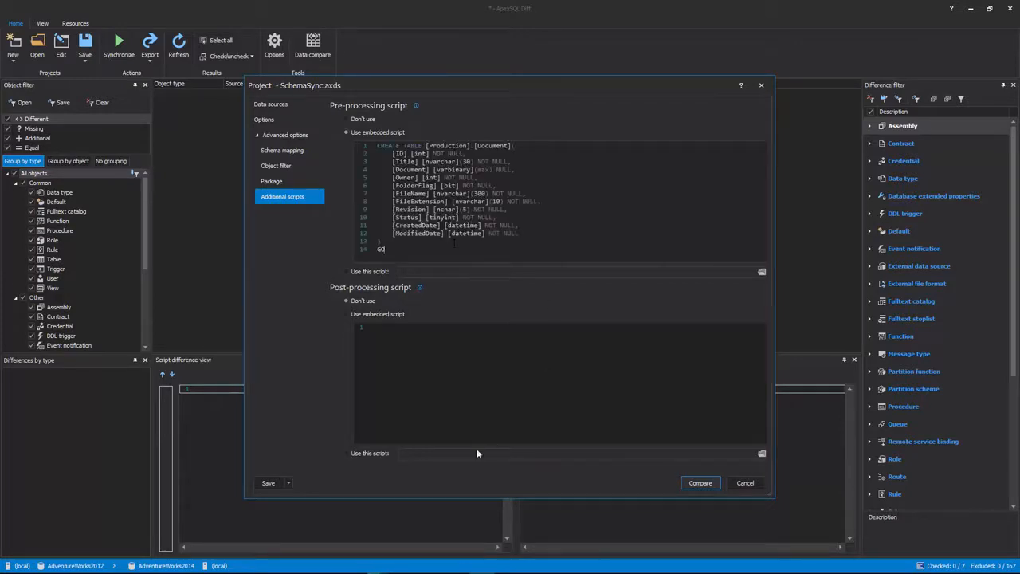
Step: Use the [Production].[Document] SQL file from the Scripts folder as the post-processing script and run the comparison
click(376, 453)
click(761, 454)
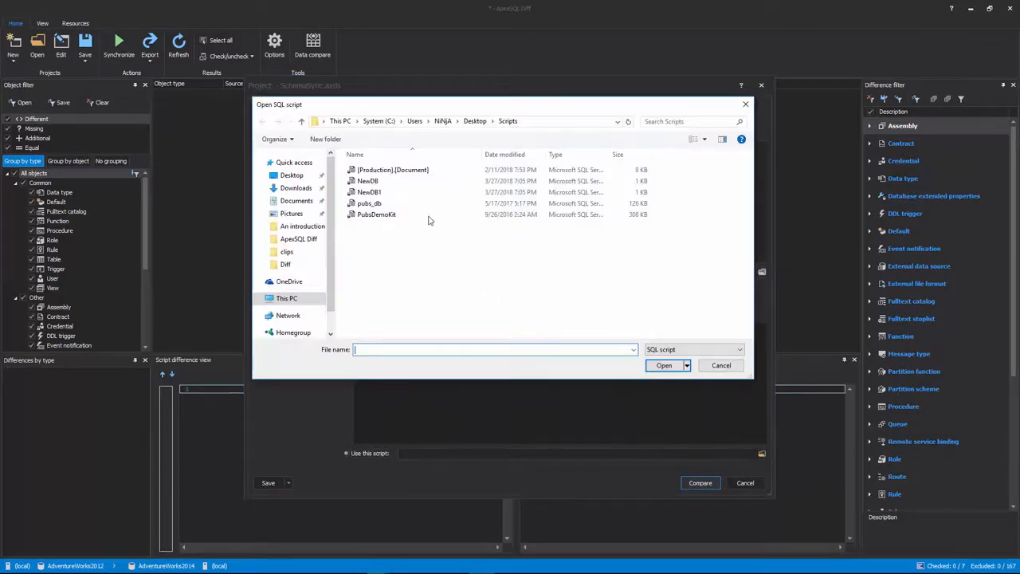
double_click(392, 170)
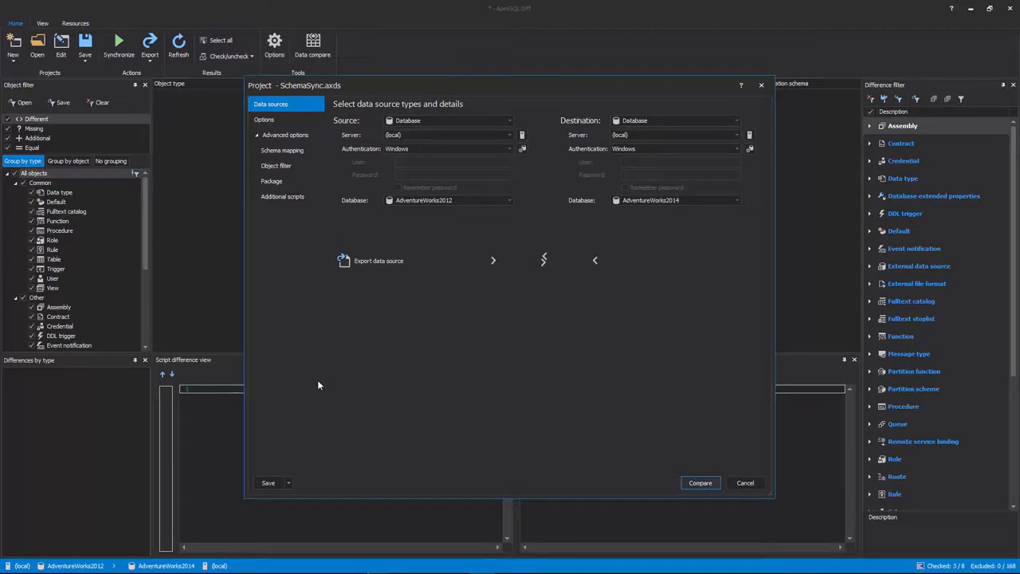
click(702, 481)
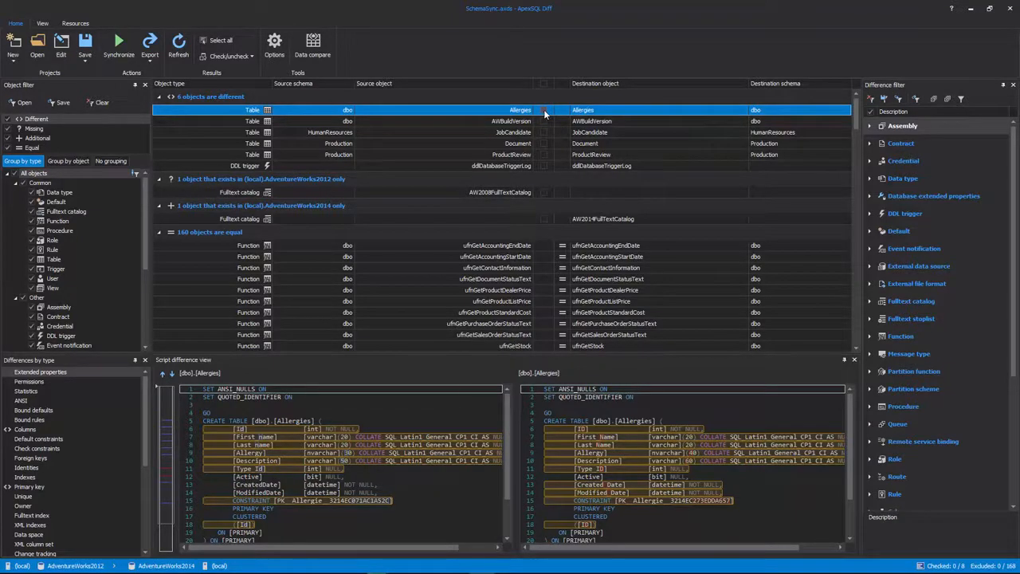
Step: Mark the Allergies, JobCandidate and ProductReview tables and the AW2008FullTextCatalog and AW2014FullTextCatalog catalogs for synchronization
click(544, 133)
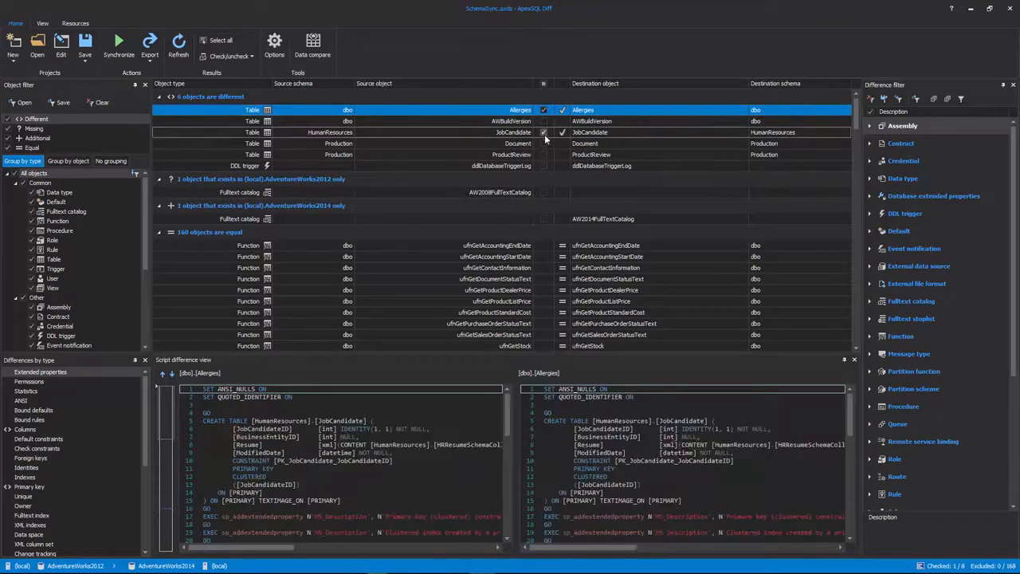
click(545, 153)
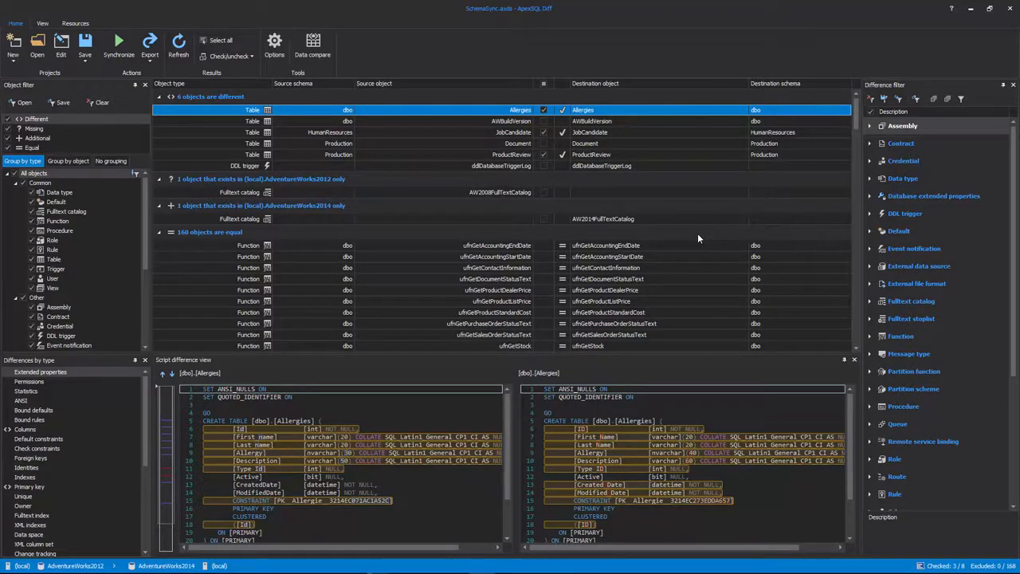
click(636, 247)
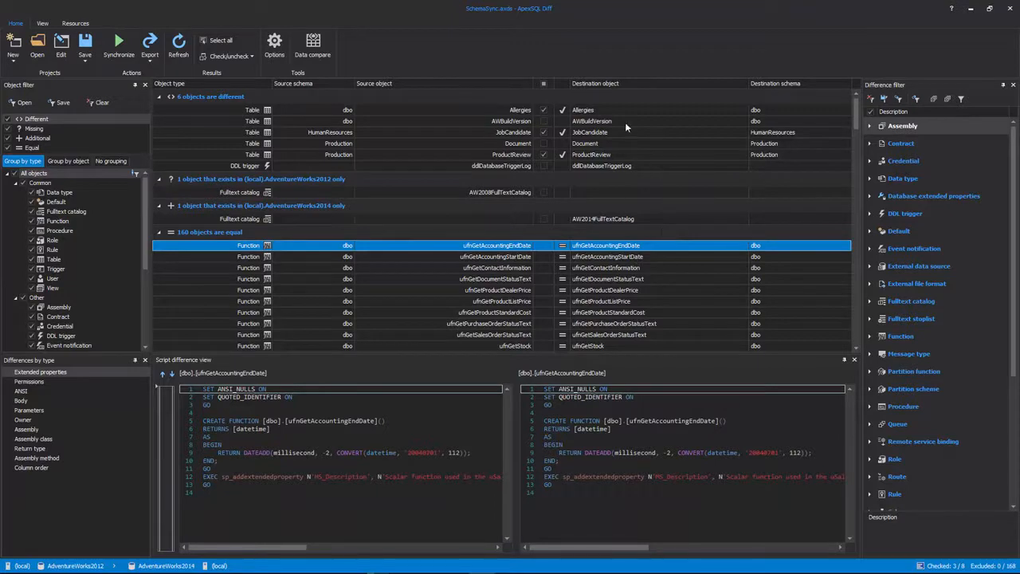
click(614, 192)
key(space)
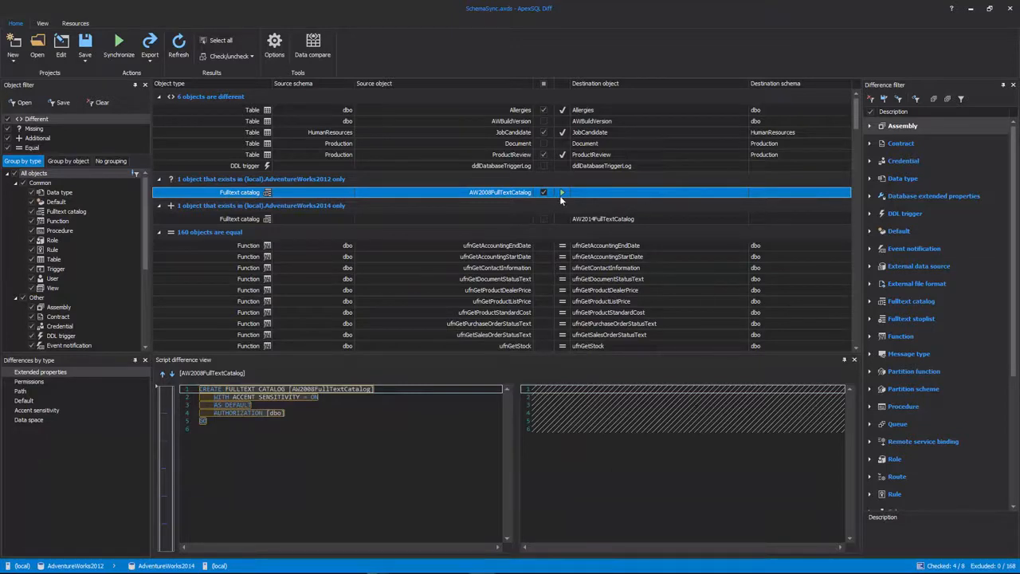
click(586, 110)
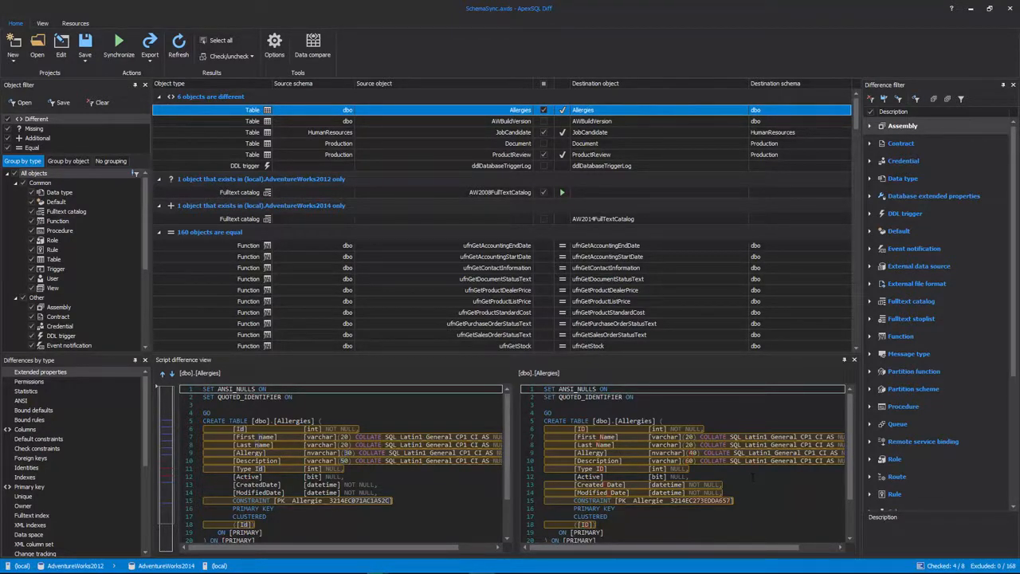
click(639, 218)
click(544, 218)
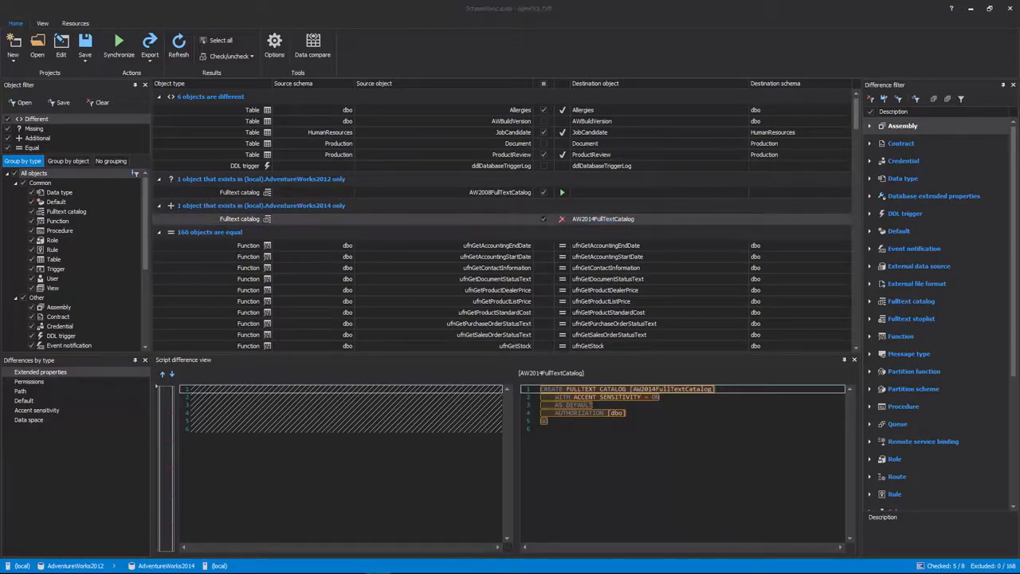
Step: Examine the script differences of the Allergies and Document tables, including the Document table's Unique and Fulltext index differences
click(594, 110)
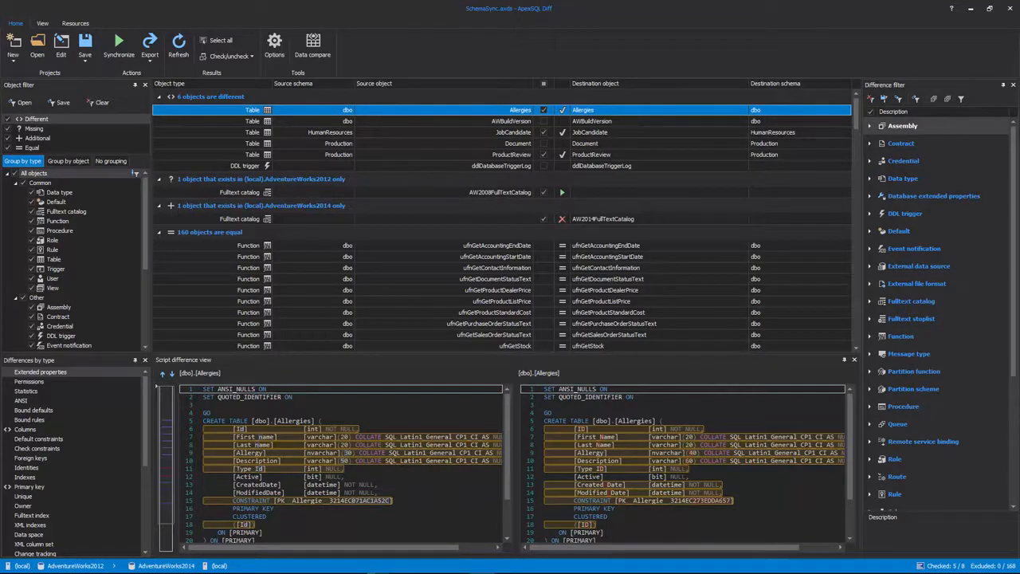
click(598, 145)
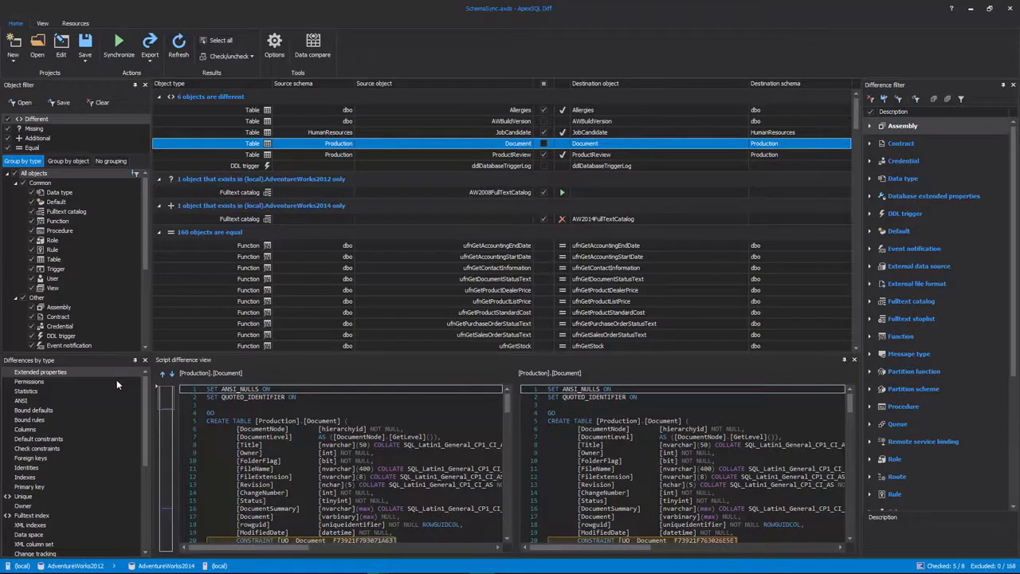
click(62, 370)
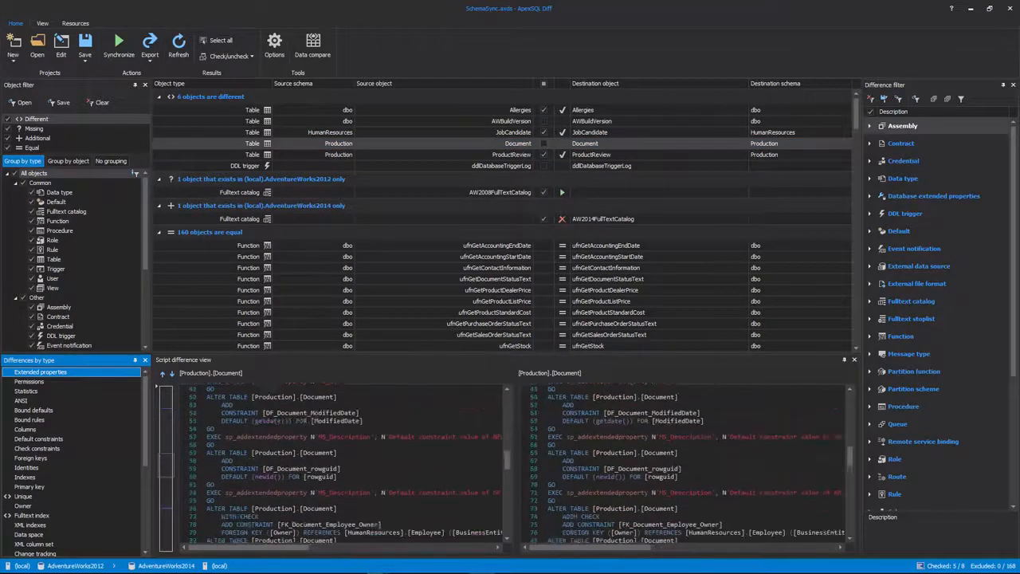
click(26, 496)
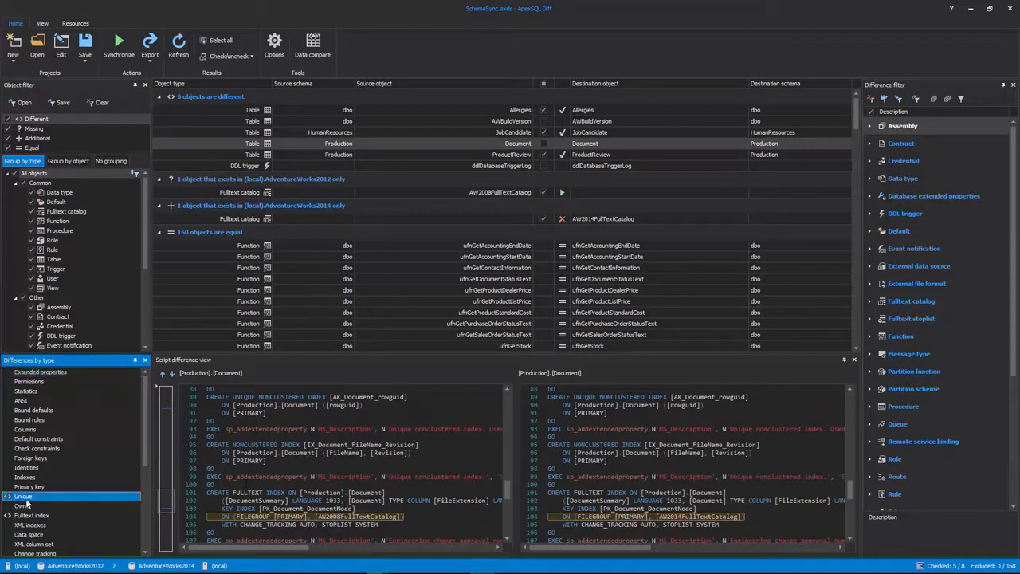
click(28, 515)
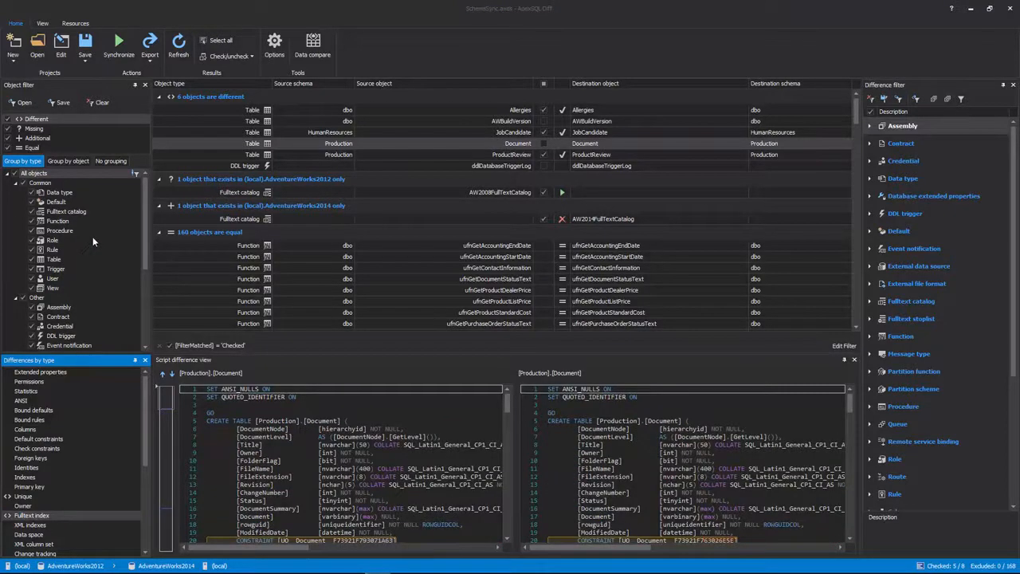
Step: Mark the AWBuildVersion and Document tables and the ddlDatabaseTriggerLog trigger for synchronization, and display the Document table's scripts
click(546, 122)
click(545, 144)
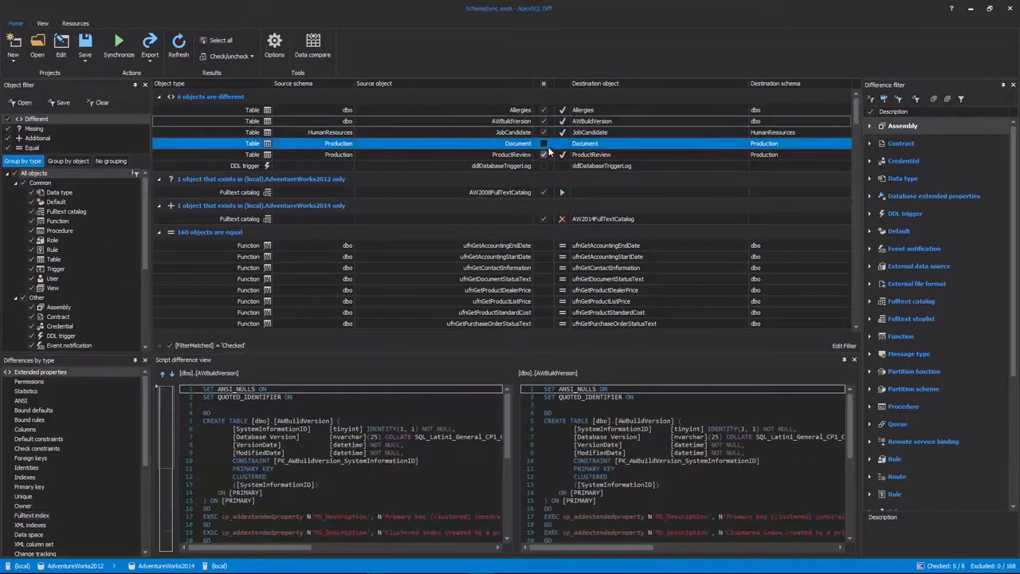
click(545, 165)
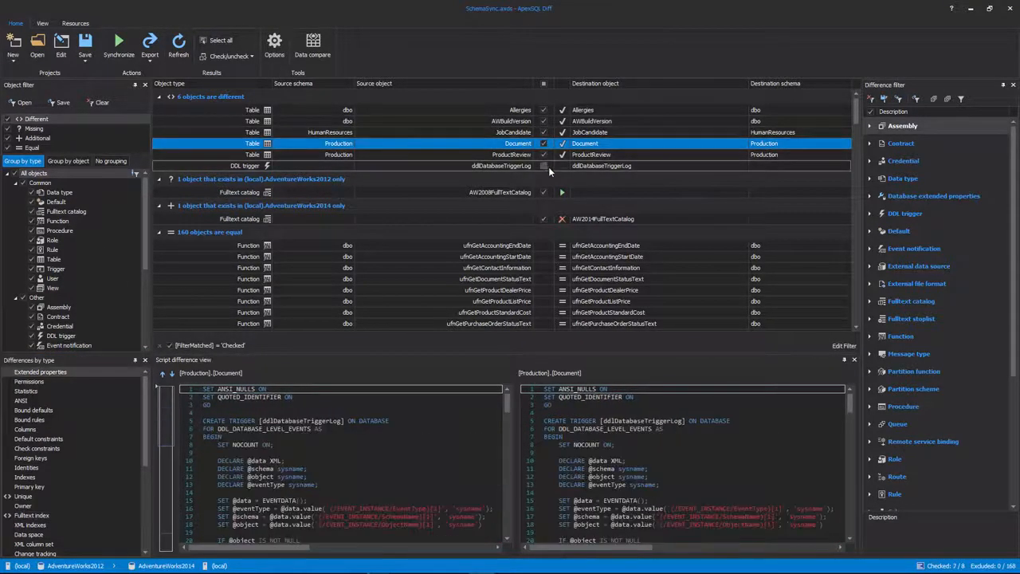
click(501, 145)
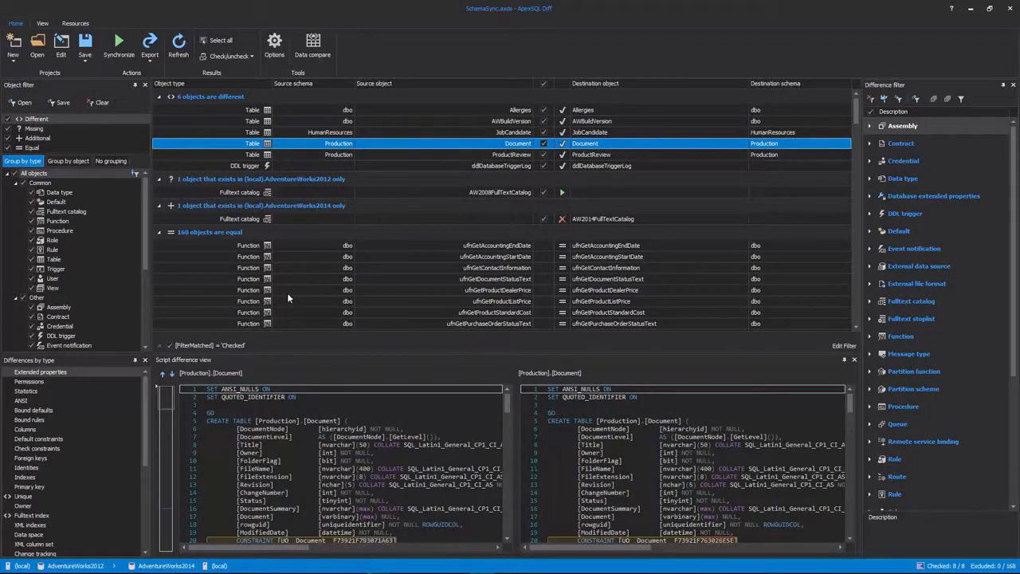
Step: Try hiding the User and Fulltext catalog object types from the comparison results with the object filter
click(34, 85)
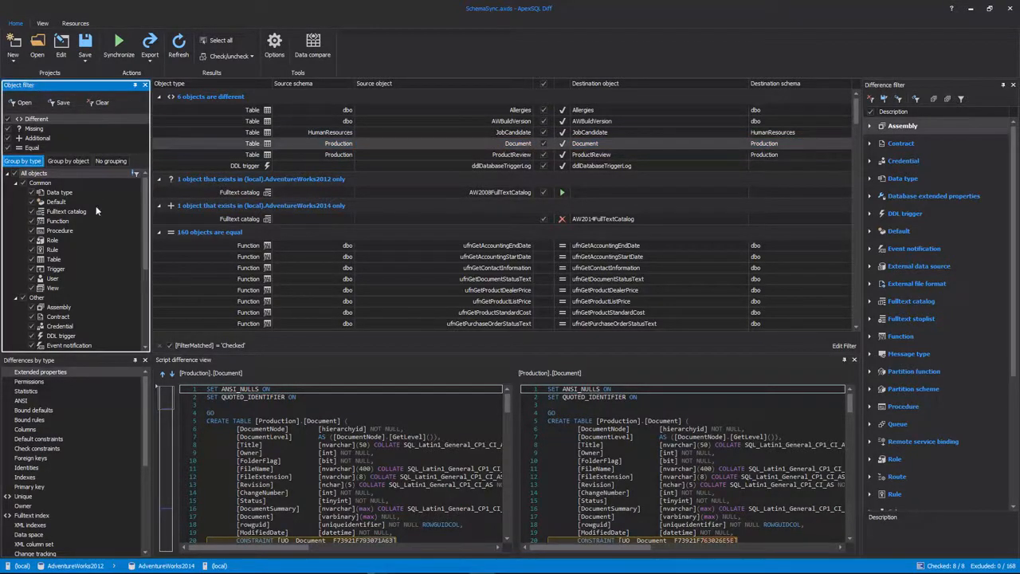
click(32, 278)
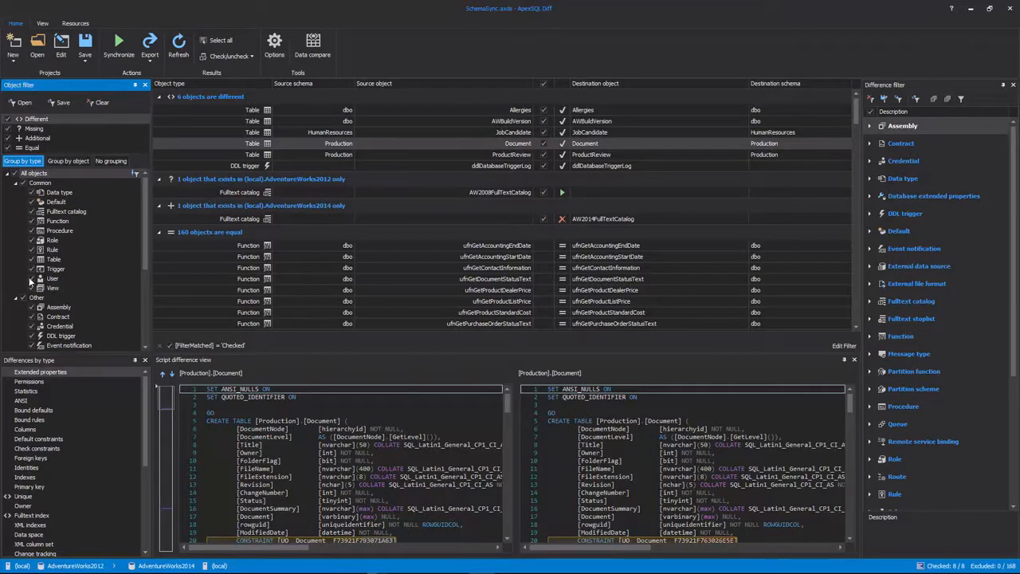
click(32, 212)
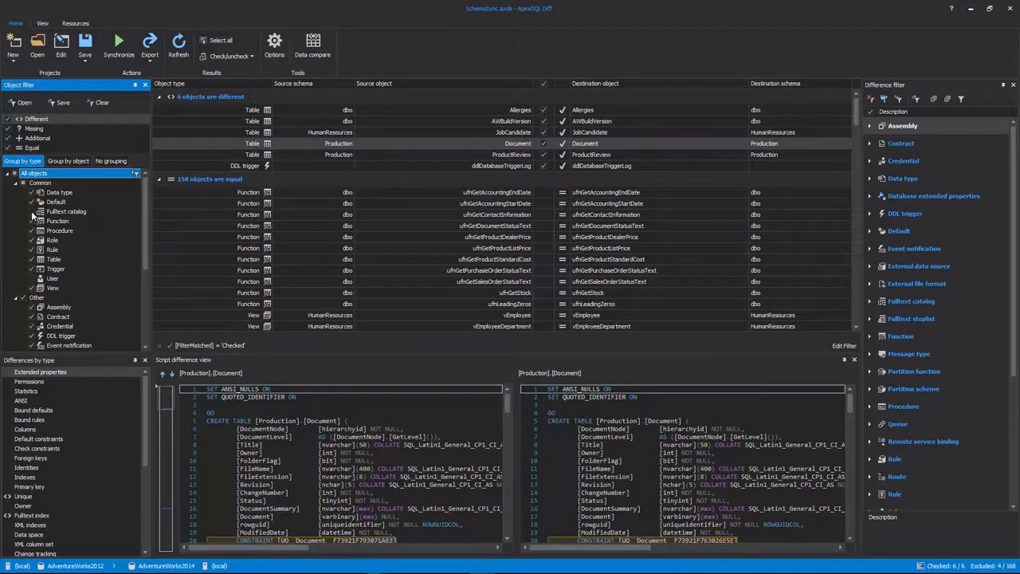
click(32, 212)
click(32, 278)
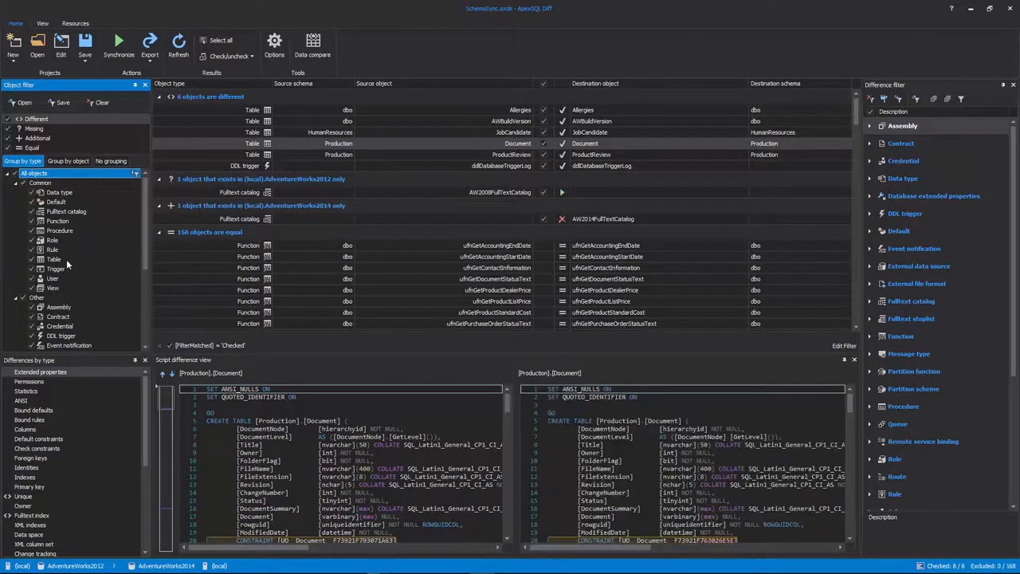
Step: Try limiting the Table objects in the object filter with the condition Schema Equals Production
click(55, 261)
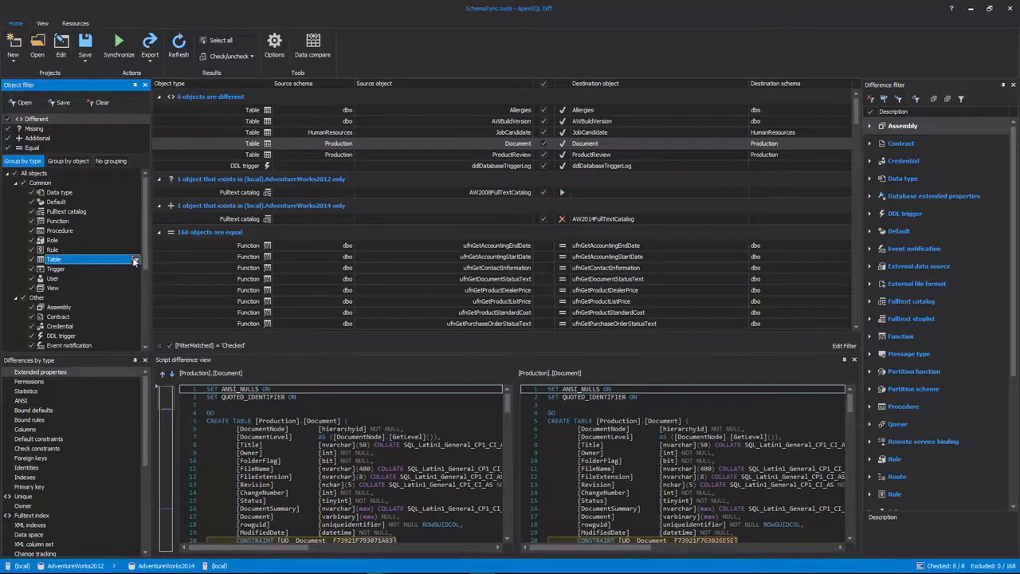
click(134, 261)
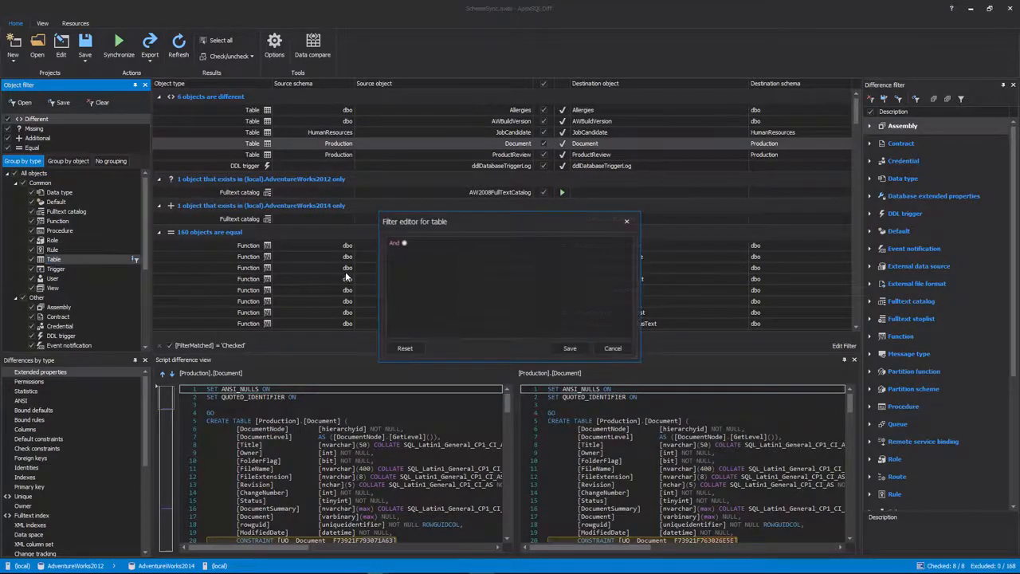
click(404, 242)
click(412, 257)
click(410, 271)
click(450, 254)
click(449, 264)
click(478, 254)
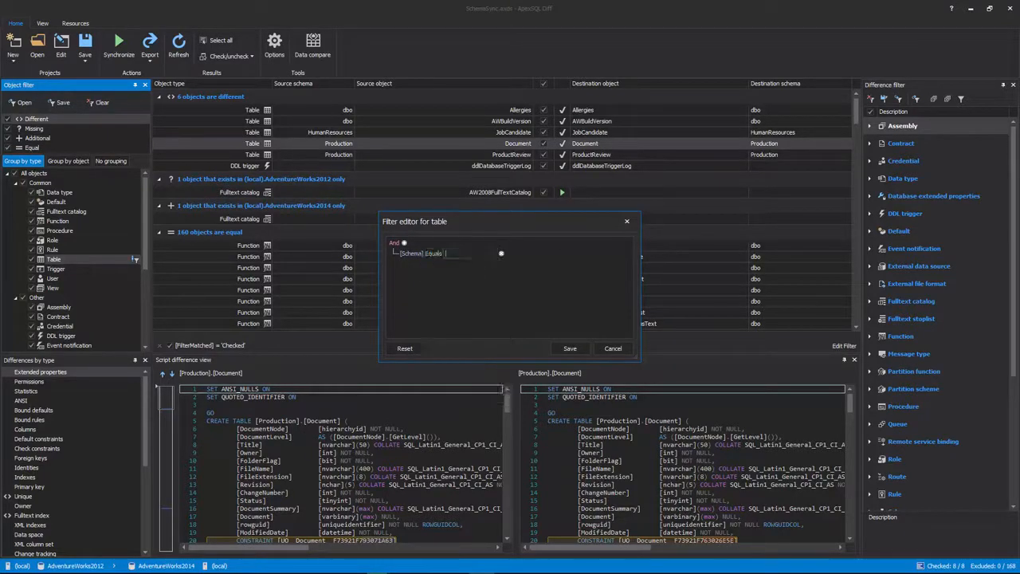
text(Production)
click(572, 348)
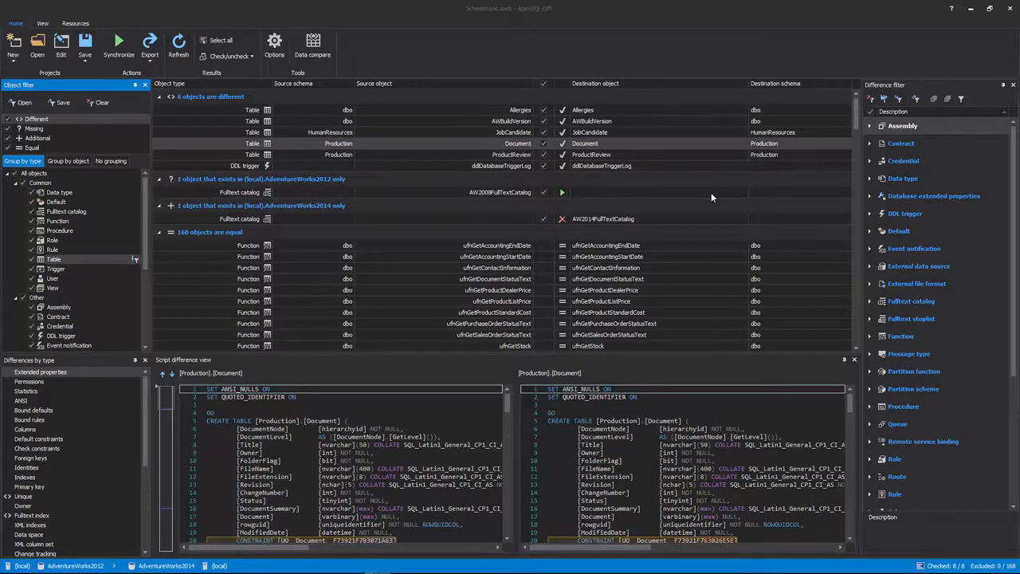
Step: Display the ddlDatabaseTriggerLog trigger's scripts and try excluding Extended properties differences for DDL triggers in the difference filter
click(673, 166)
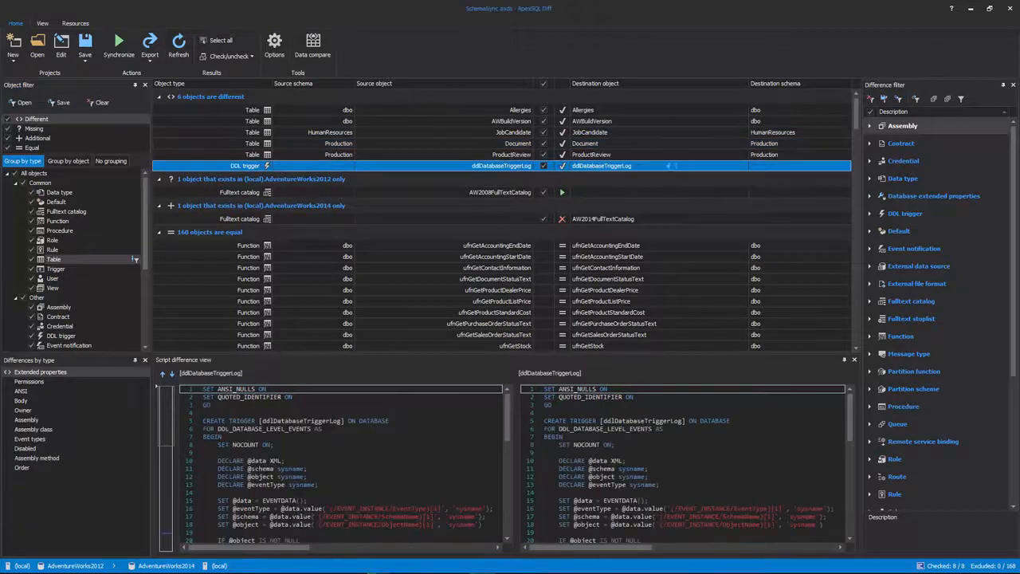
click(877, 213)
click(870, 213)
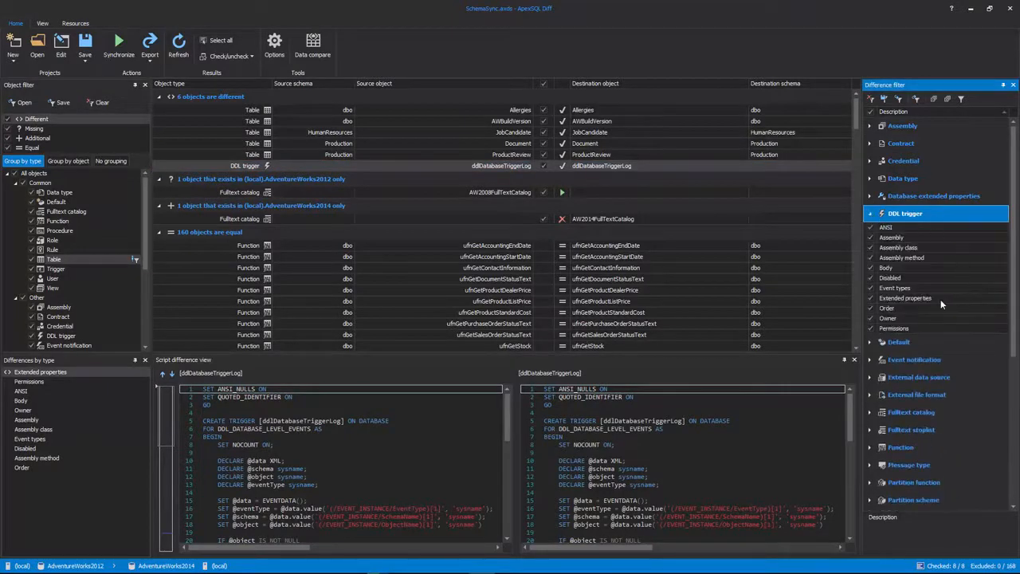
click(940, 299)
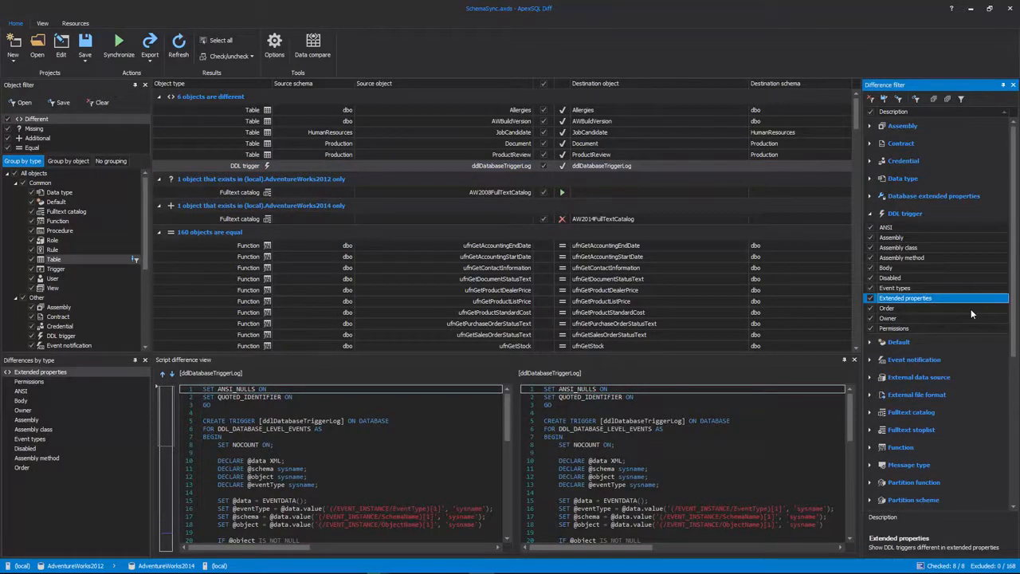
click(871, 298)
click(933, 298)
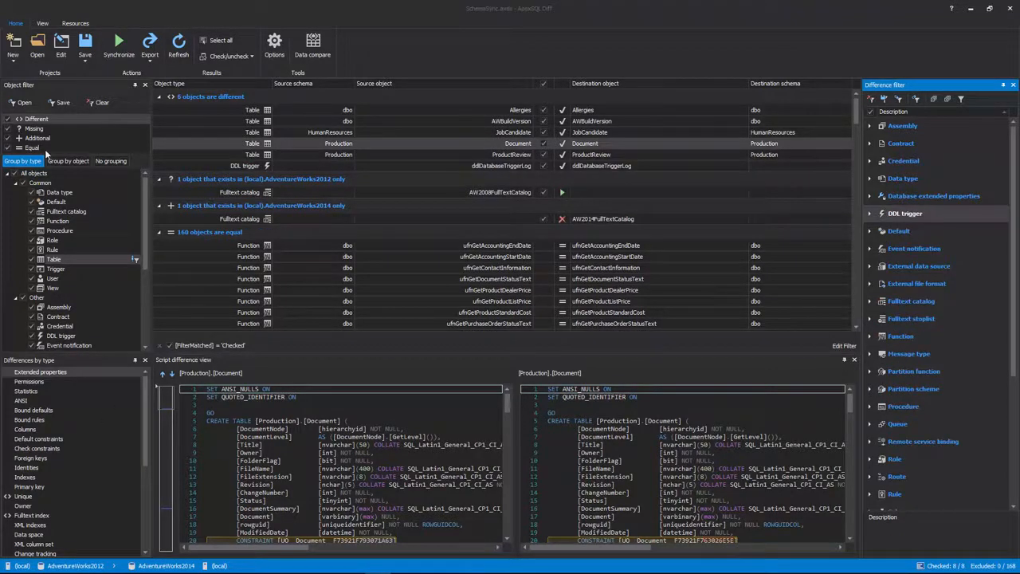
click(151, 64)
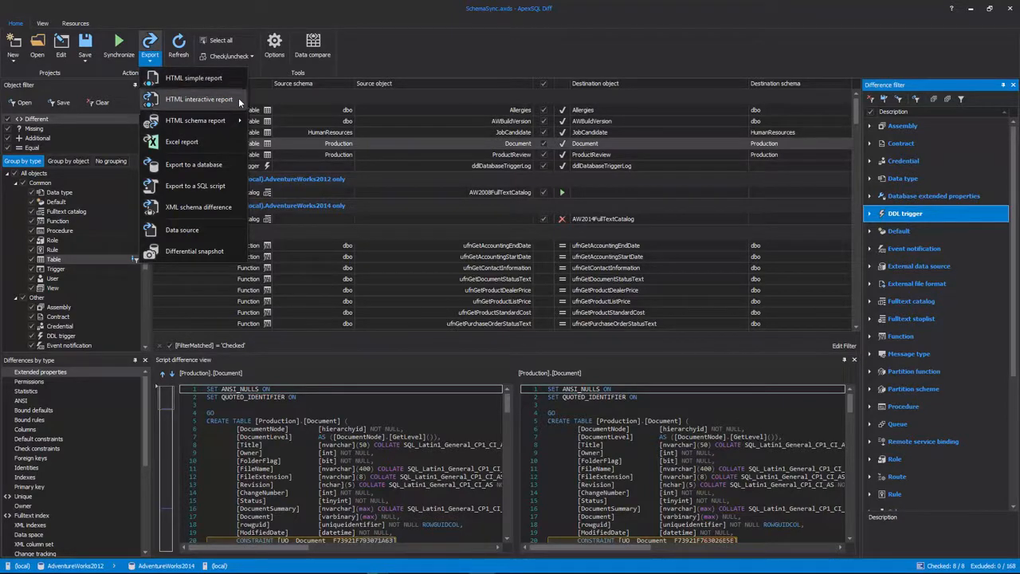
mouse_move(228, 120)
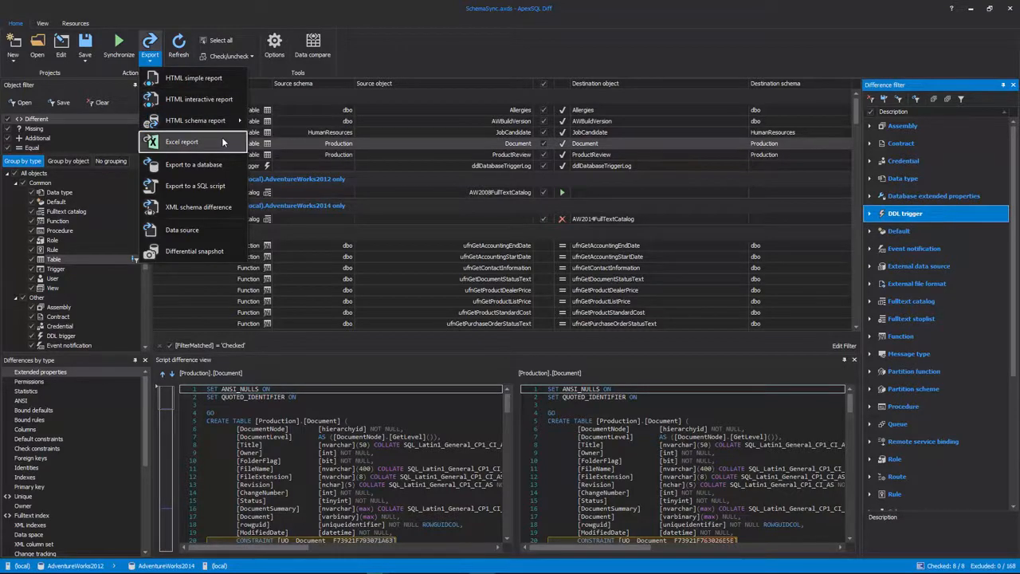
click(232, 164)
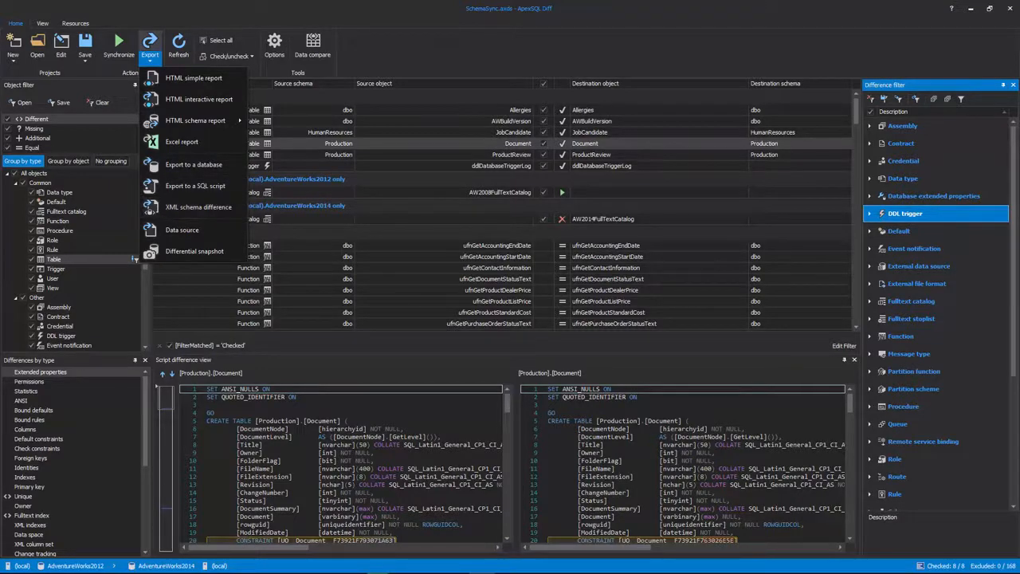
click(234, 208)
Step: Export the comparison as an HTML interactive report without Equal objects, save it and open the report
click(152, 58)
click(197, 100)
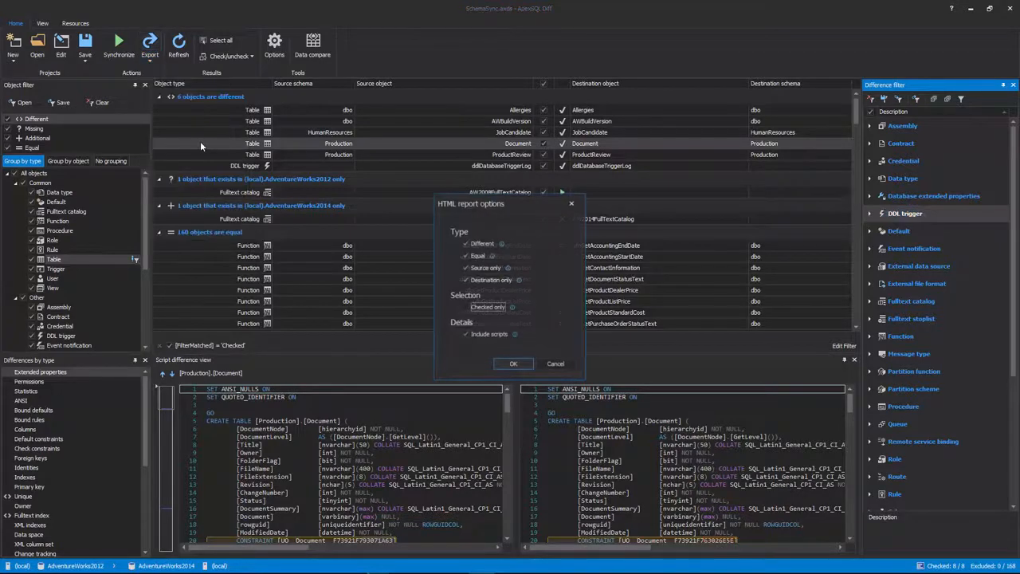
click(474, 259)
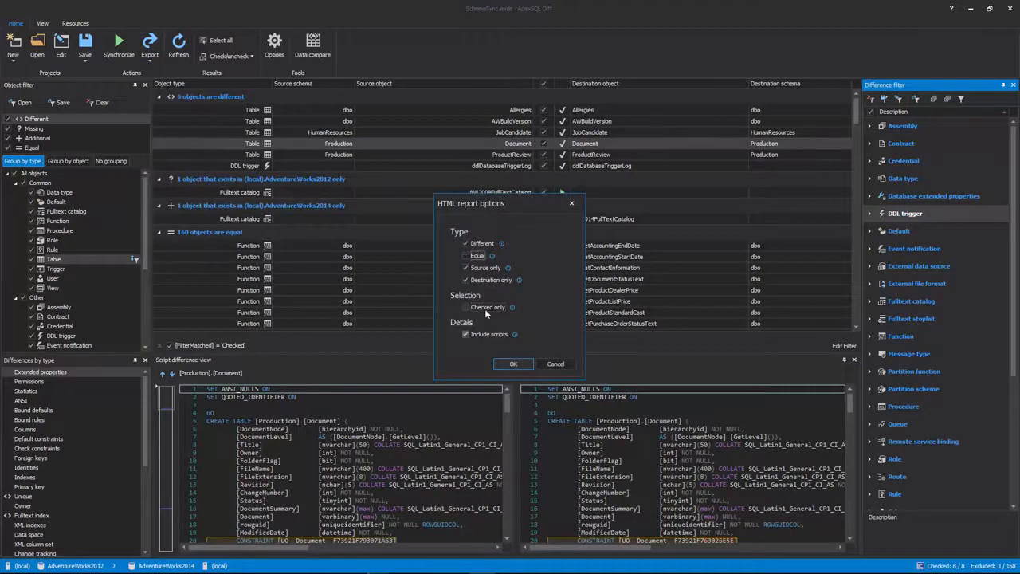
click(512, 364)
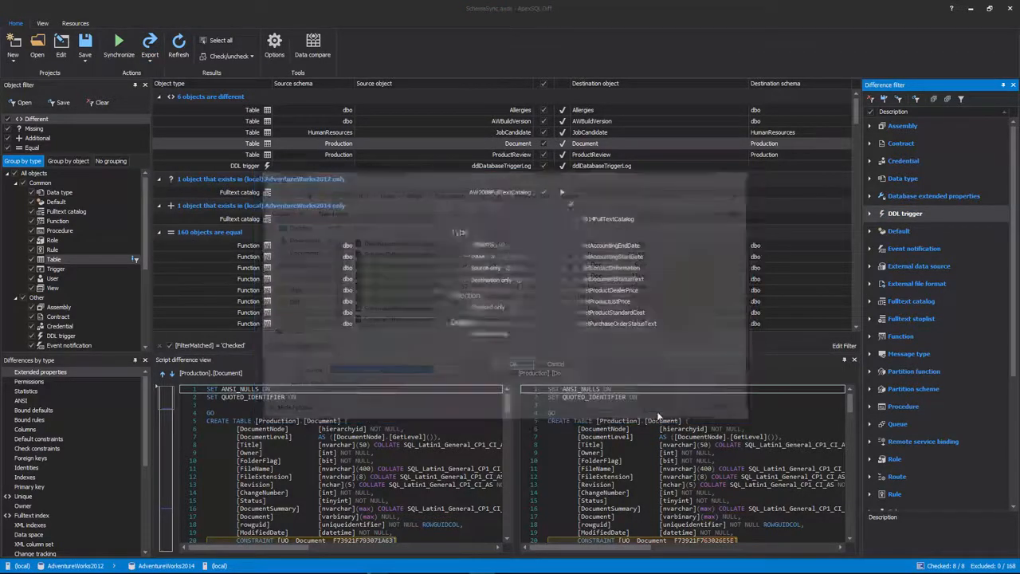
click(672, 409)
click(485, 309)
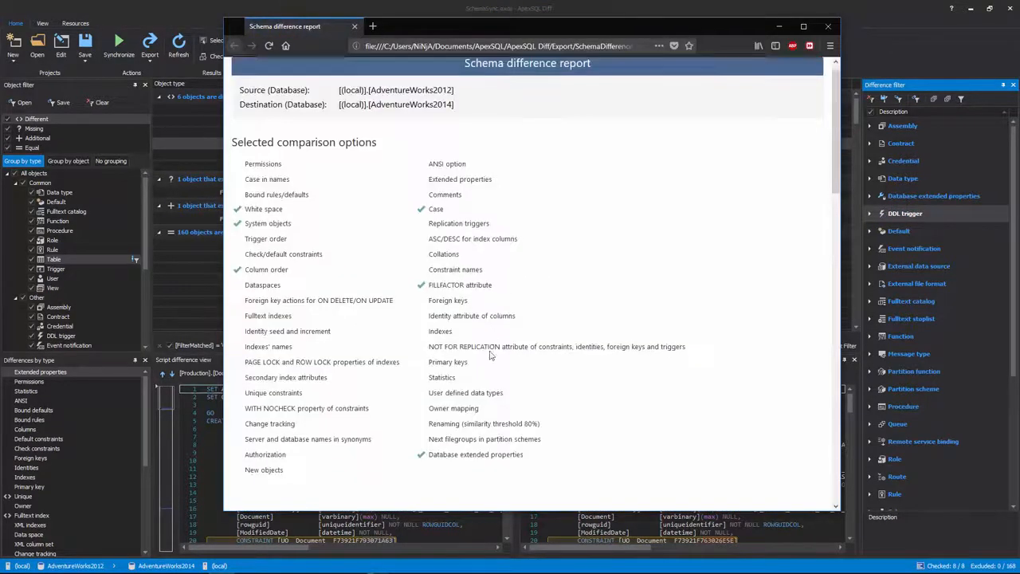
Step: Examine the report's comparison results for tables and the Allergies table's scripts and differences
scroll(490, 356, down, 10)
scroll(491, 355, down, 5)
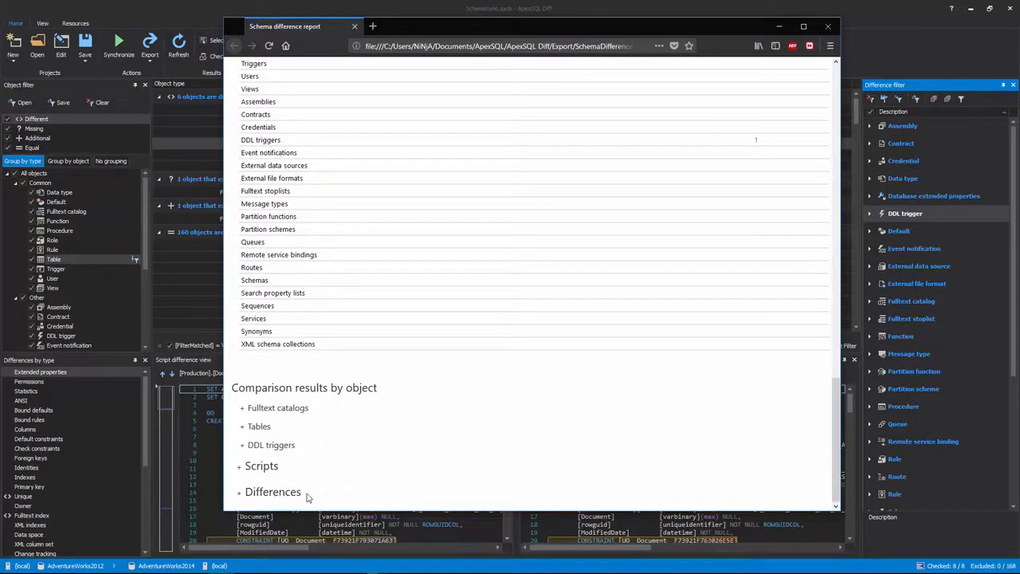
click(259, 427)
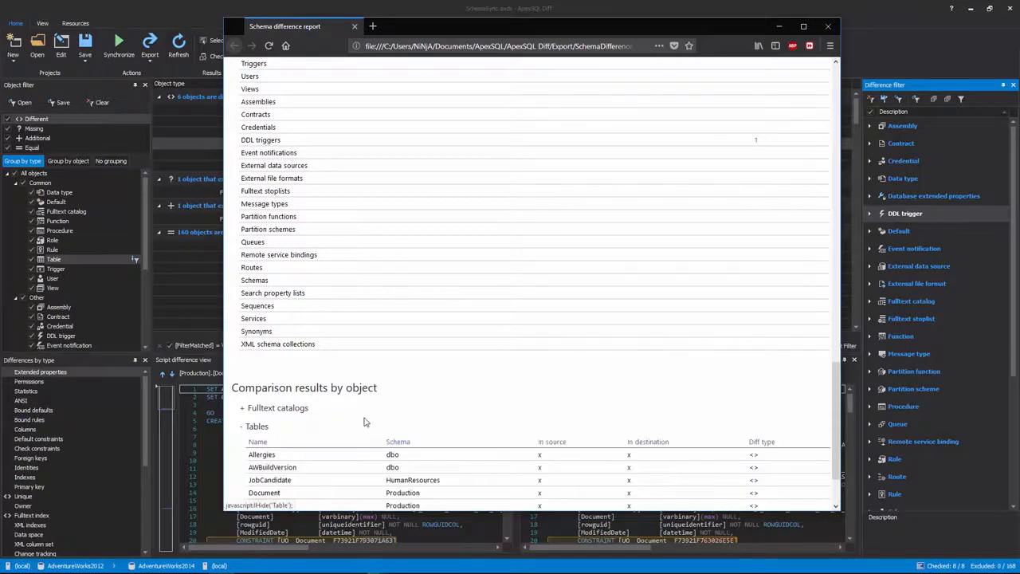
scroll(388, 400, down, 2)
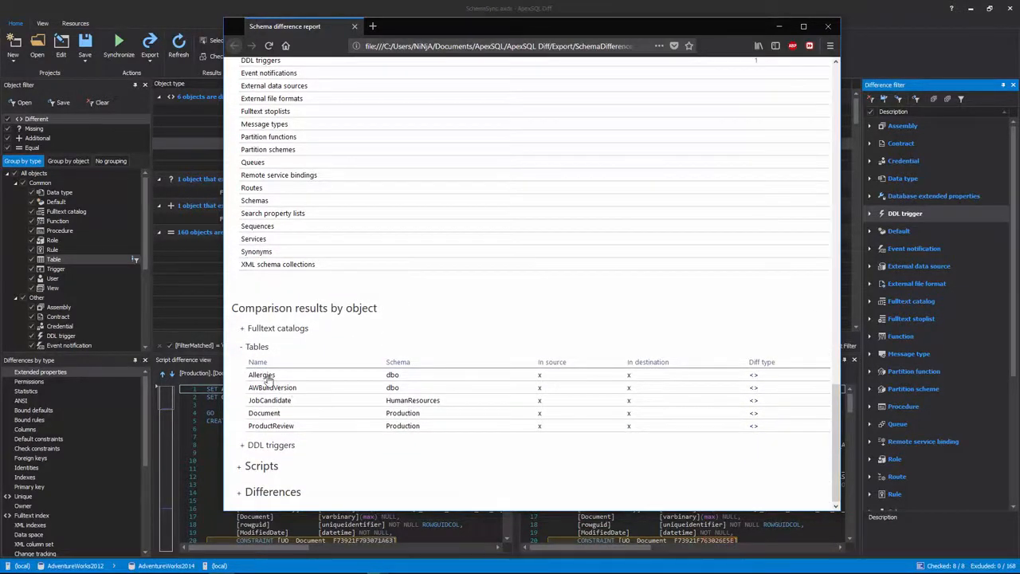
click(266, 469)
scroll(346, 437, down, 3)
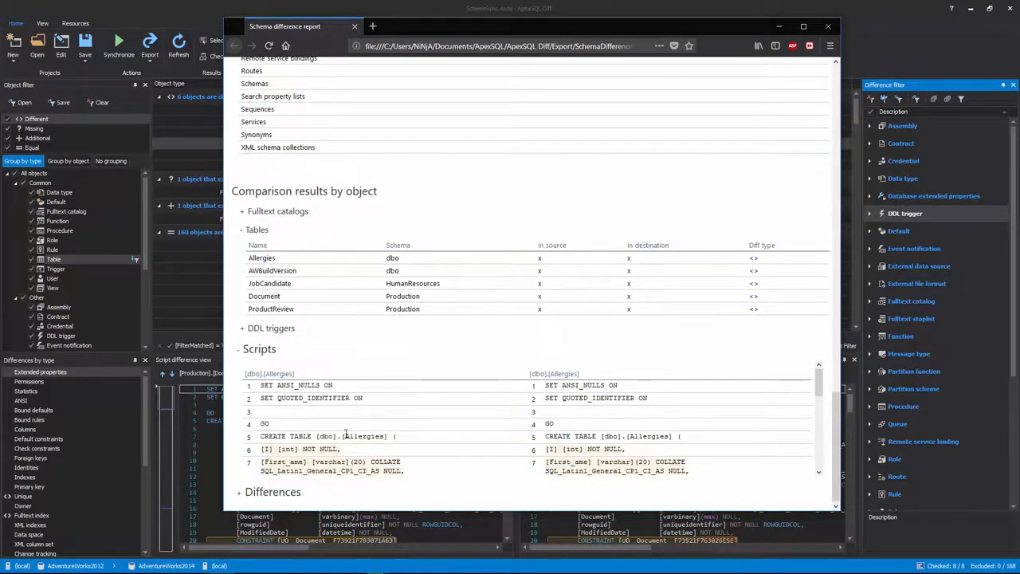
scroll(390, 452, down, 3)
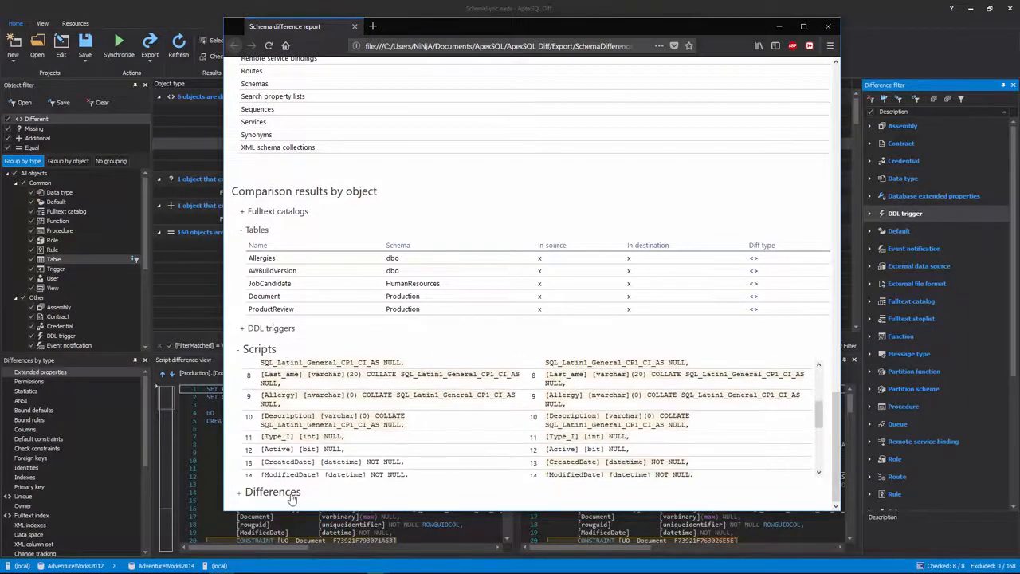
scroll(368, 431, down, 3)
scroll(368, 432, down, 1)
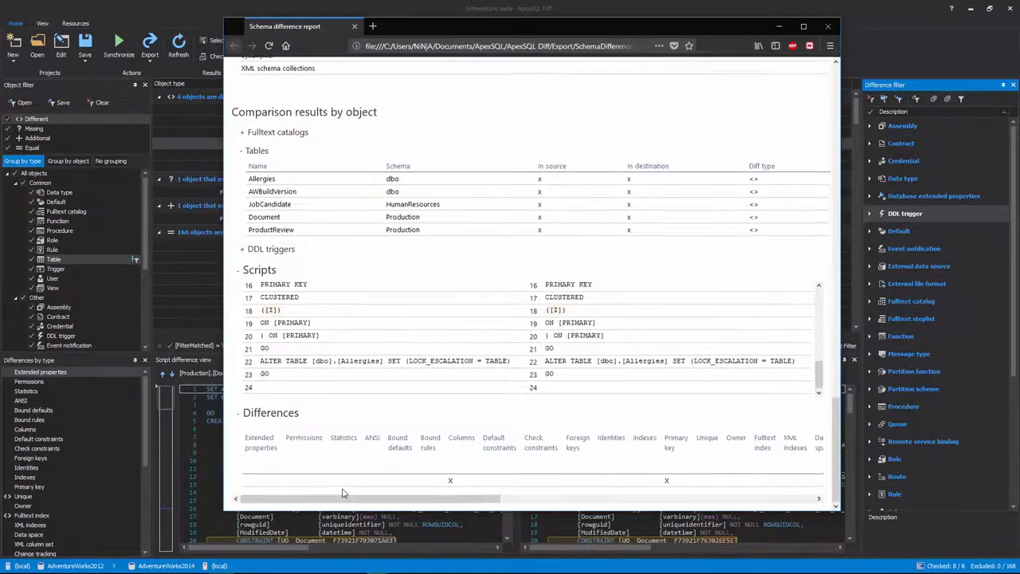
scroll(374, 349, up, 5)
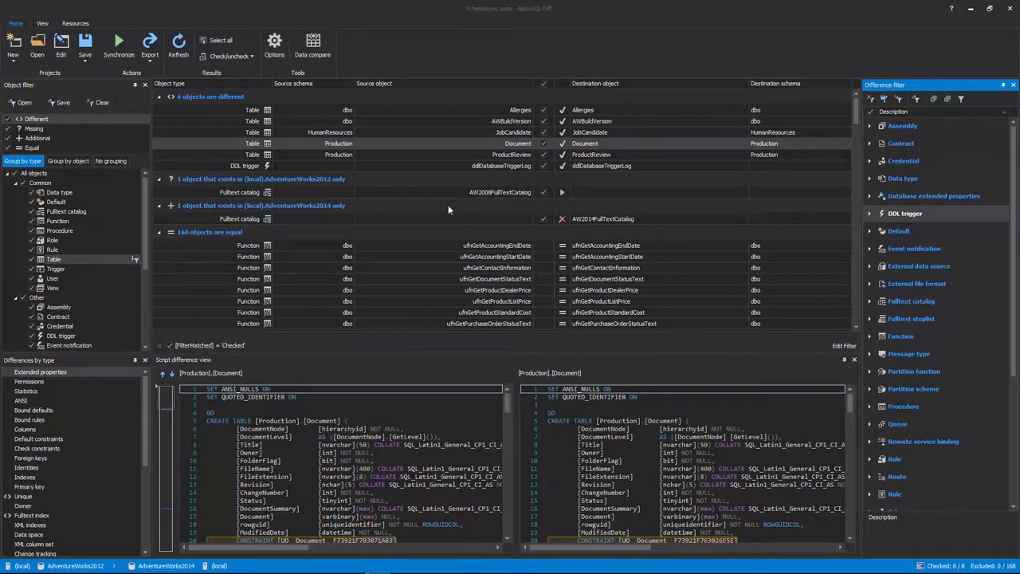
Step: Start a synchronization from AdventureWorks2012 to AdventureWorks2014 with the dependent objects included
click(119, 47)
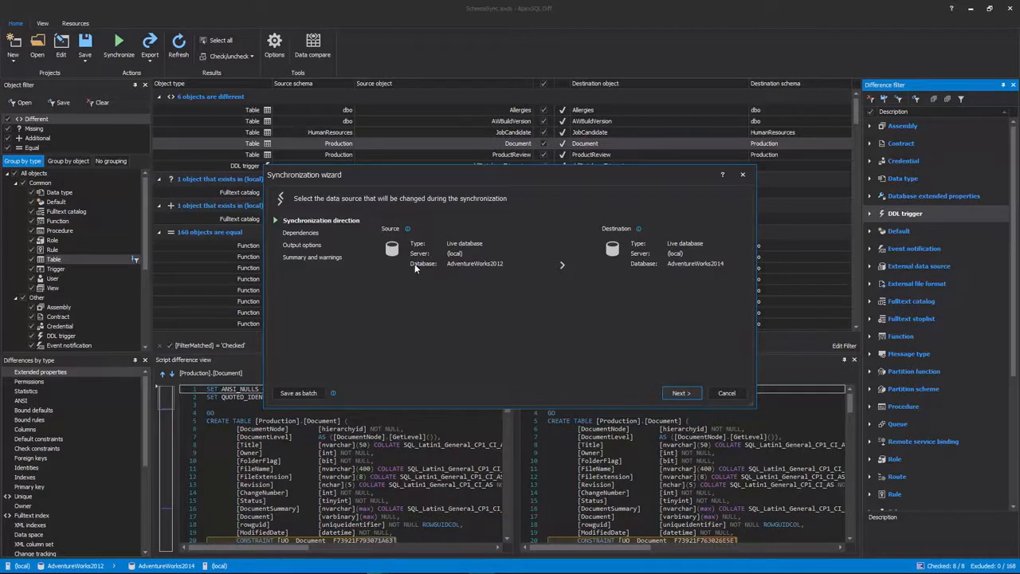
click(563, 277)
click(566, 273)
click(680, 392)
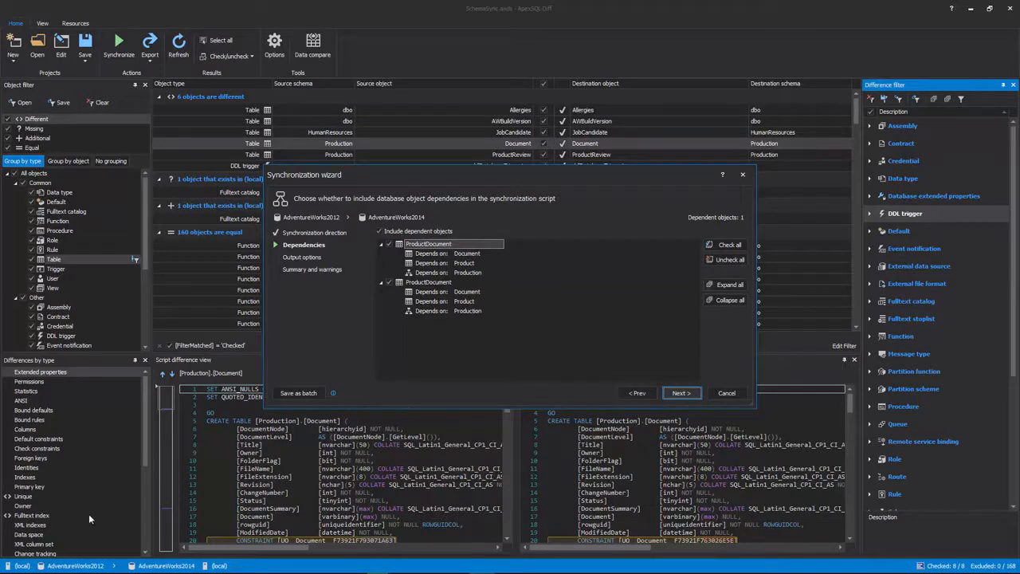
click(681, 394)
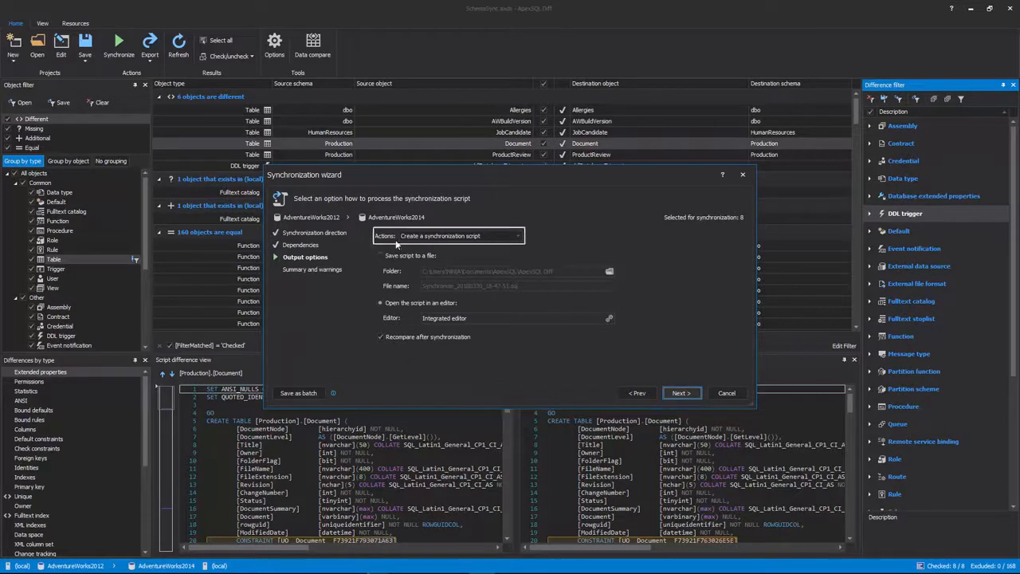
Step: Set the output action to Synchronize now and save a copy of the synchronization script
click(518, 236)
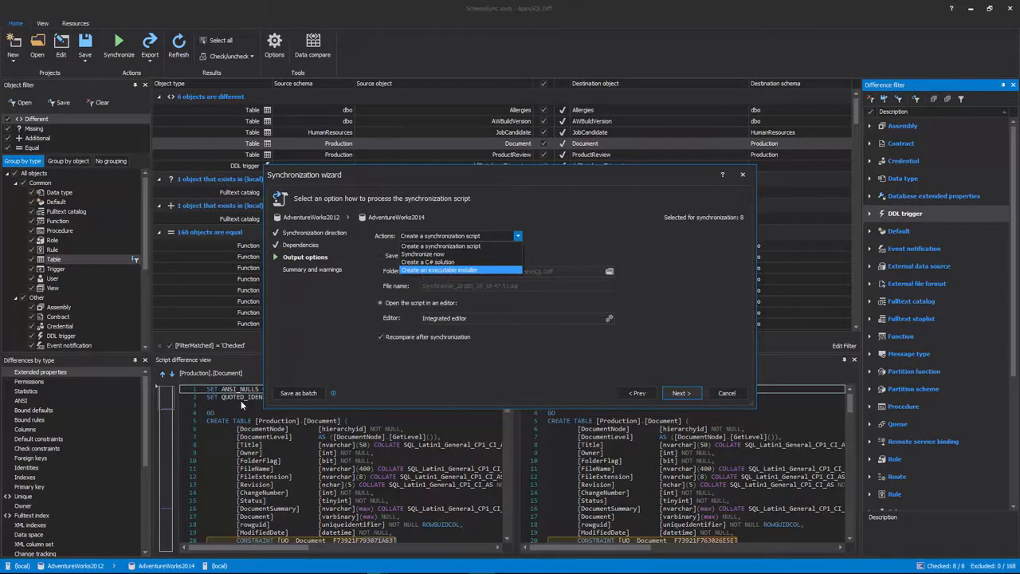
click(481, 254)
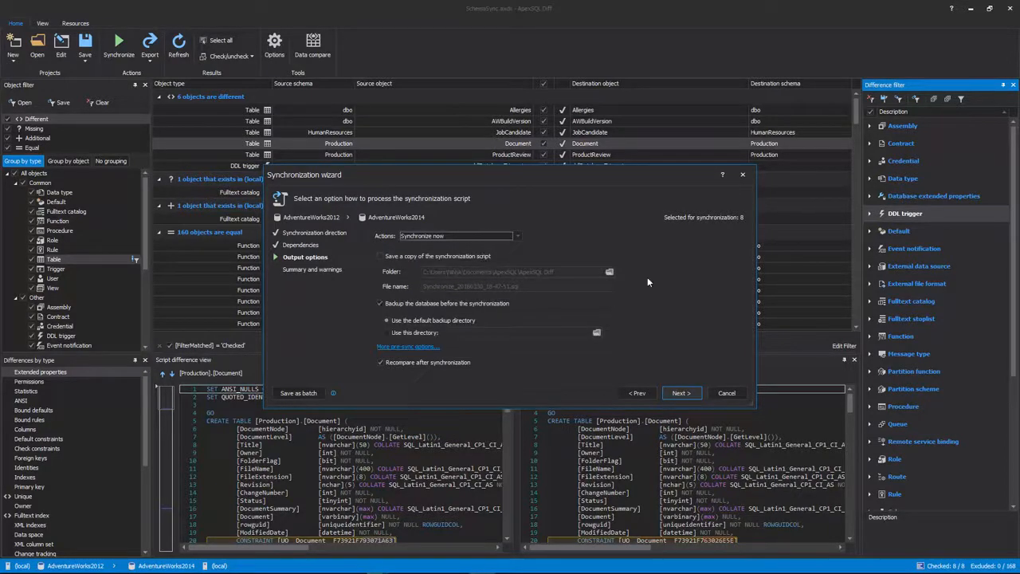
click(437, 257)
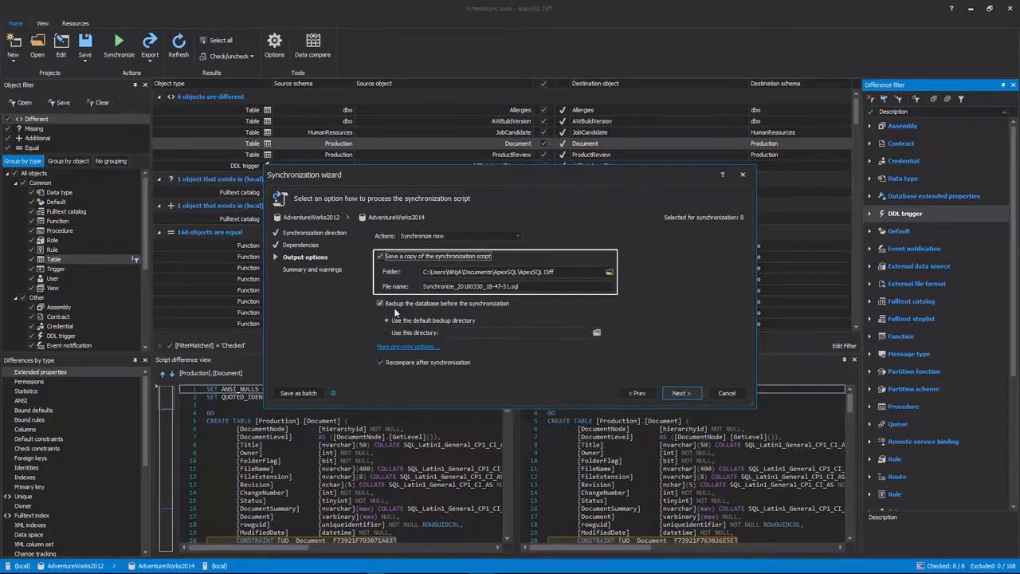
Step: Turn off the database backup and have a rollback script created before the synchronization
click(406, 347)
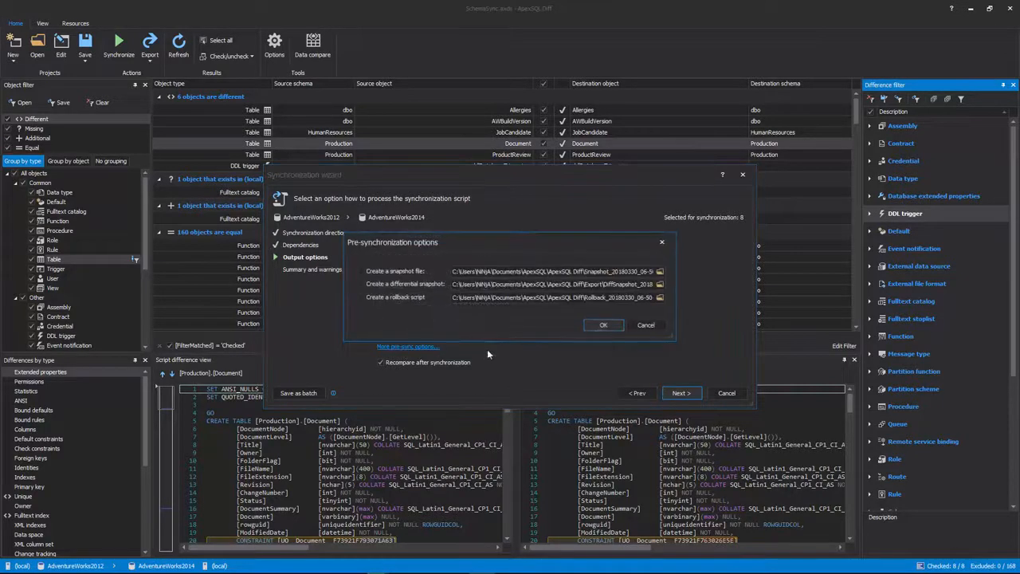
click(396, 300)
click(603, 324)
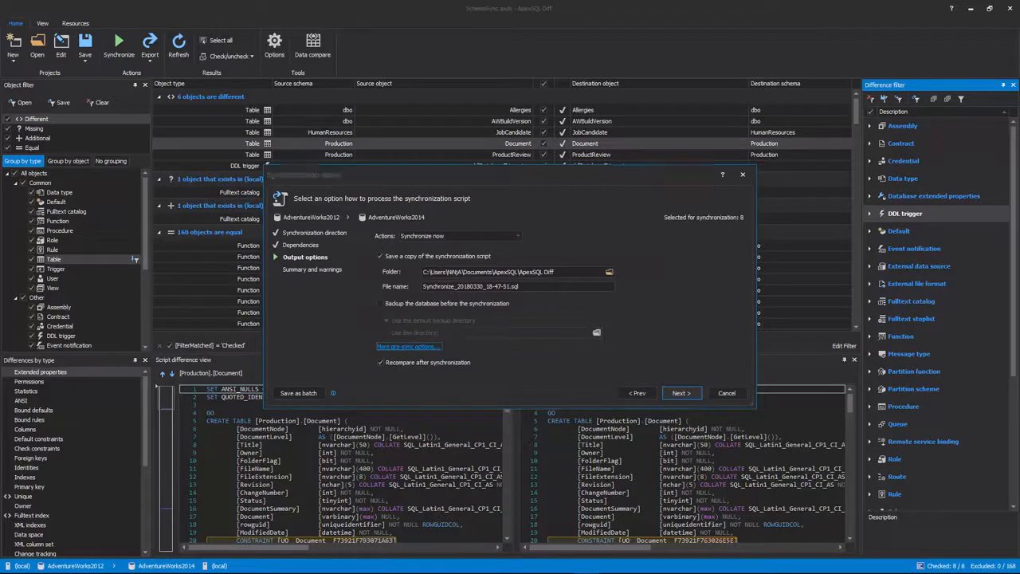
Step: Examine the impact of the synchronization script by expanding all warnings and all actions in the summary
click(680, 393)
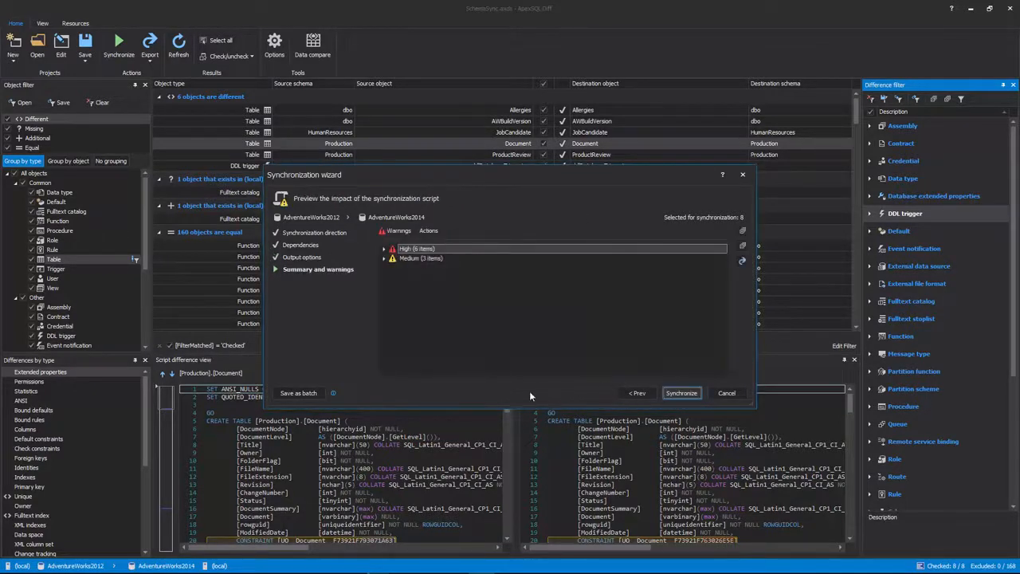
click(741, 232)
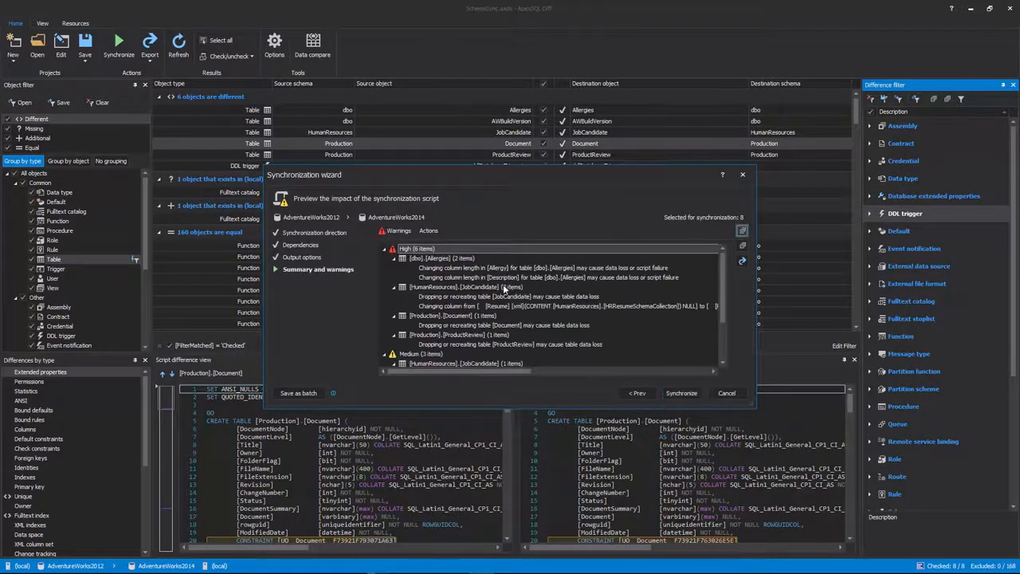
click(428, 230)
click(742, 232)
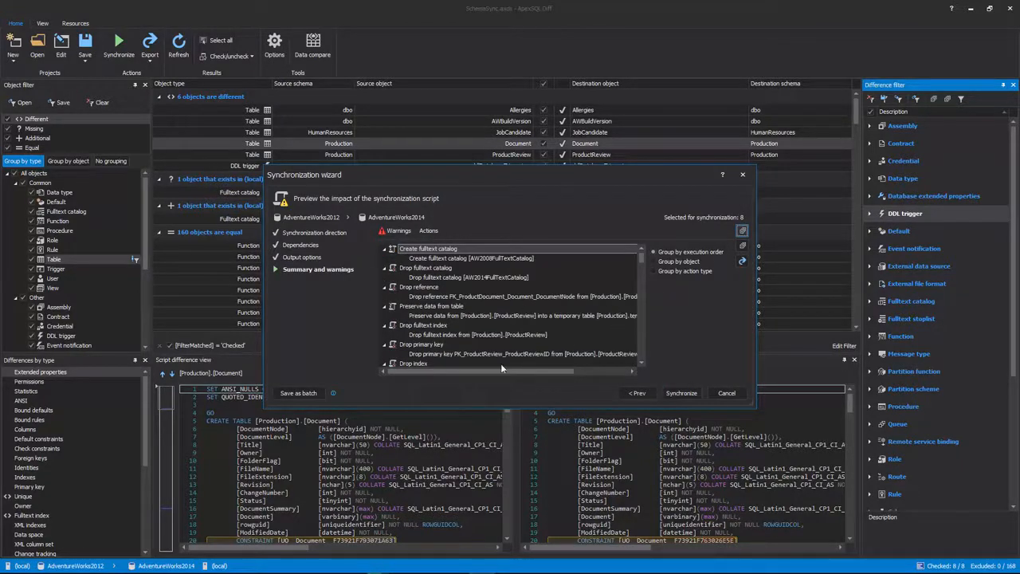
click(522, 198)
Step: Save the synchronization as a batch script named SchemaSync that uses the SchemaSync.axds project file
mouse_move(334, 394)
click(299, 394)
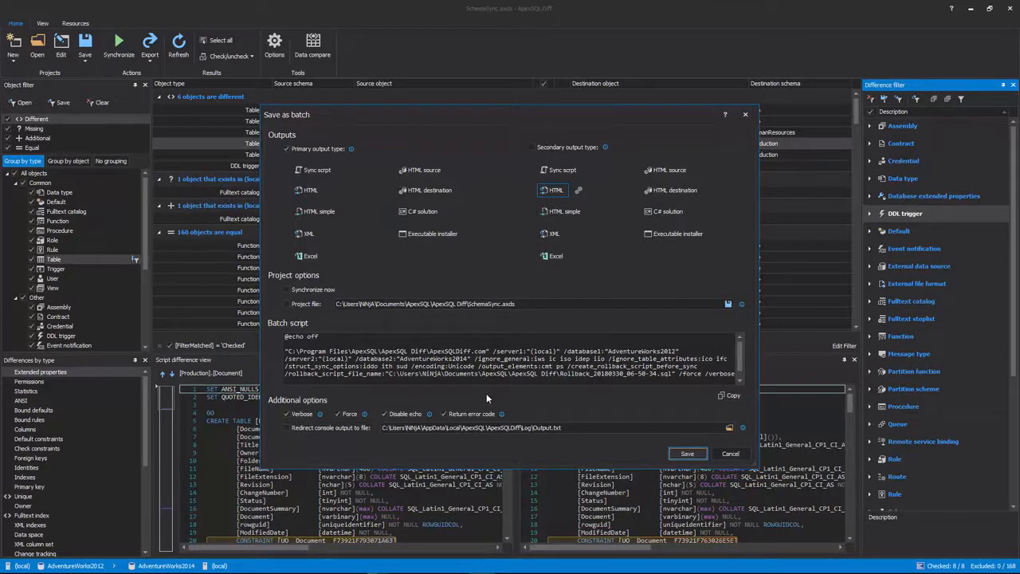
click(309, 305)
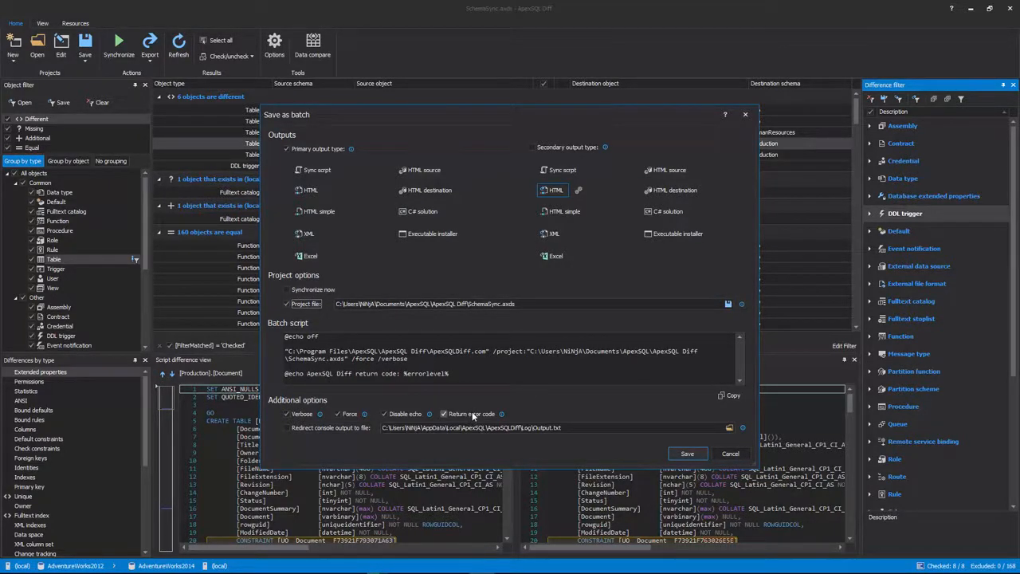
drag(494, 352, 347, 359)
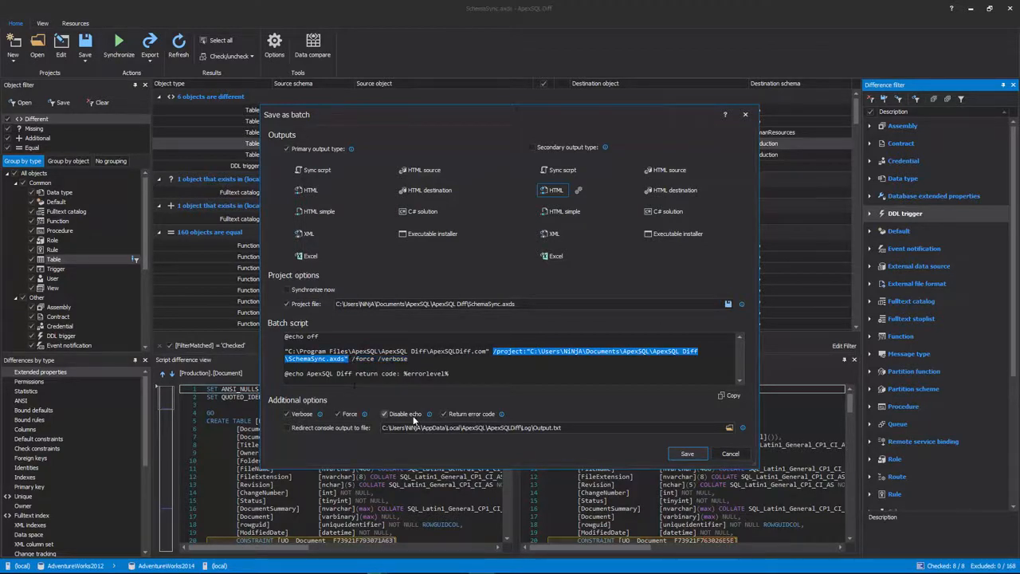
click(499, 368)
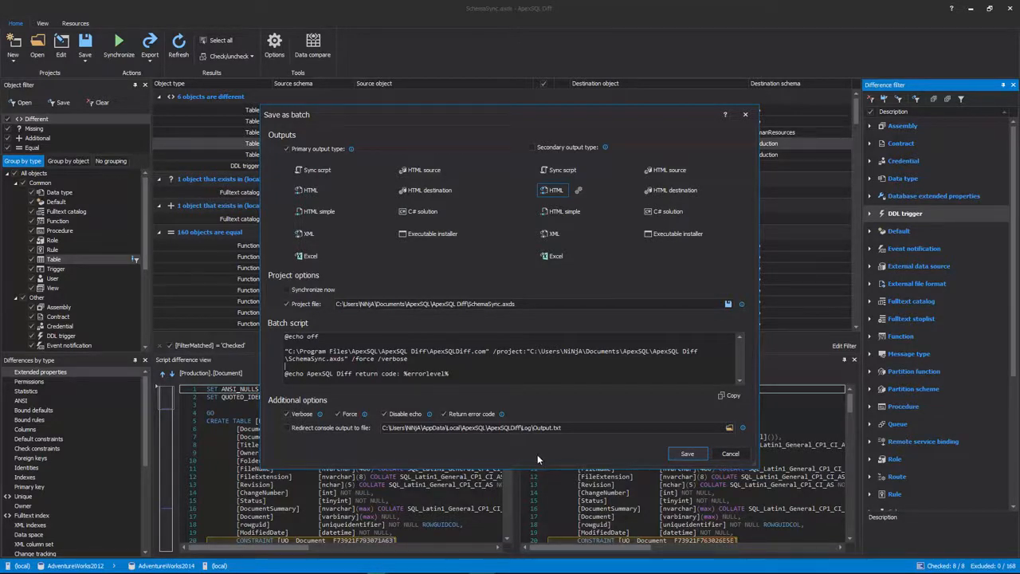
click(687, 453)
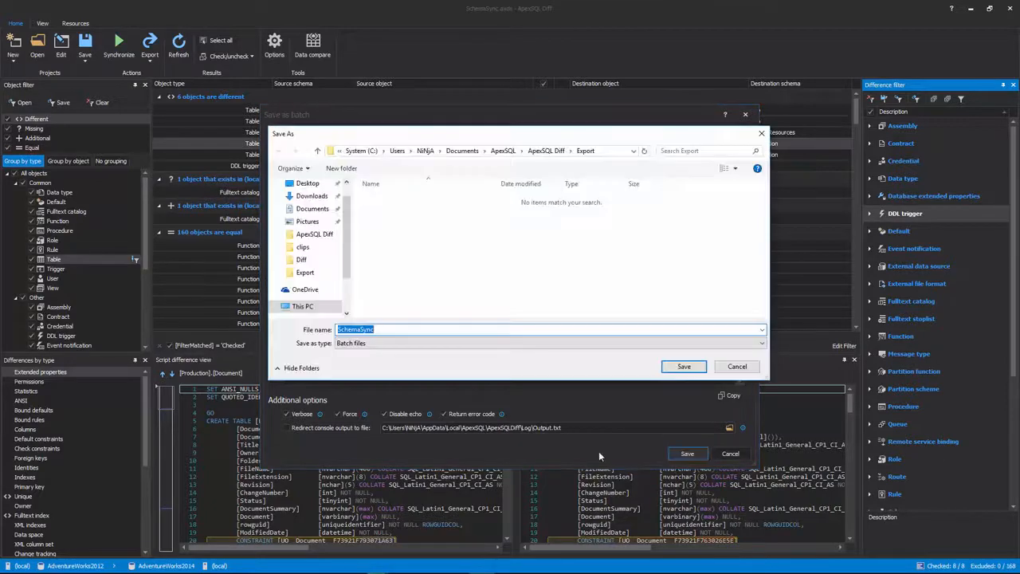
click(675, 371)
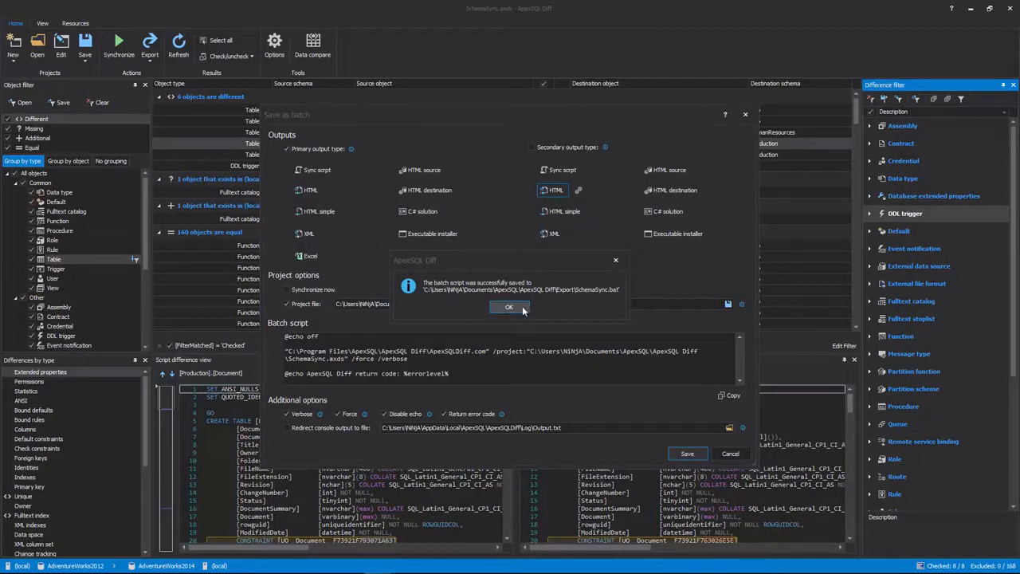
click(509, 307)
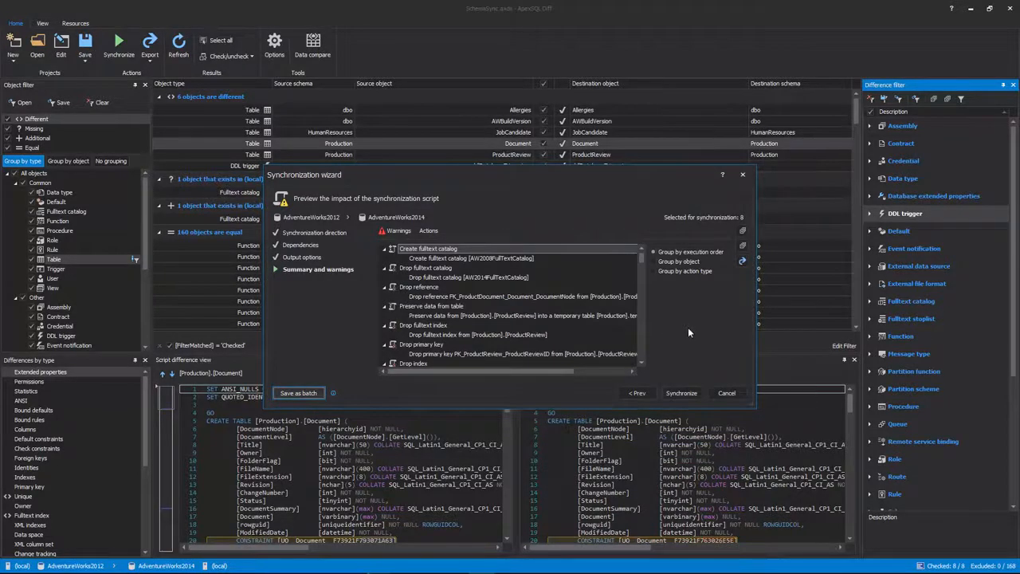
Step: Run the synchronization against AdventureWorks2014, reviewing the high warnings and accepting the changes to the database
click(682, 392)
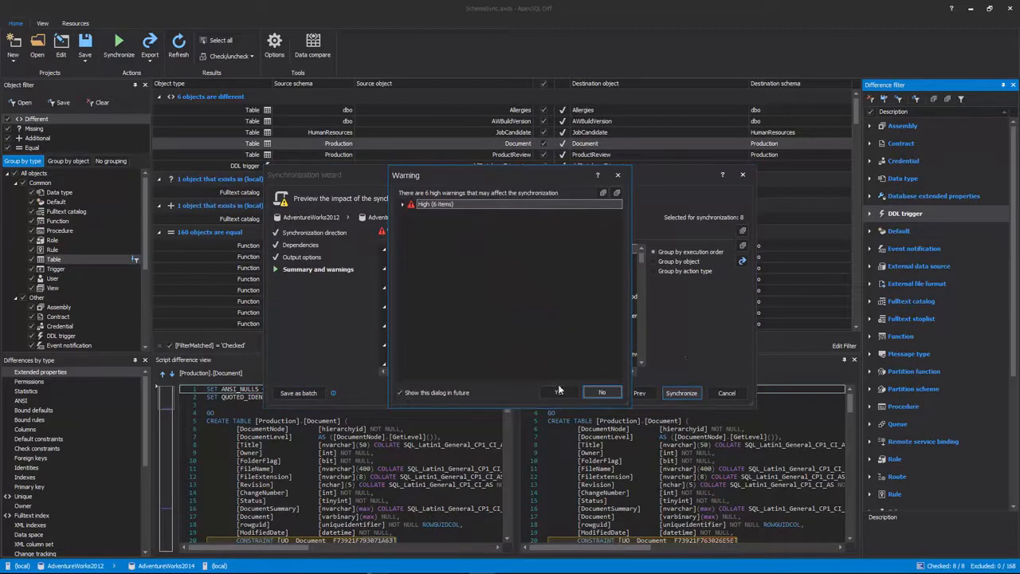
click(604, 194)
click(566, 391)
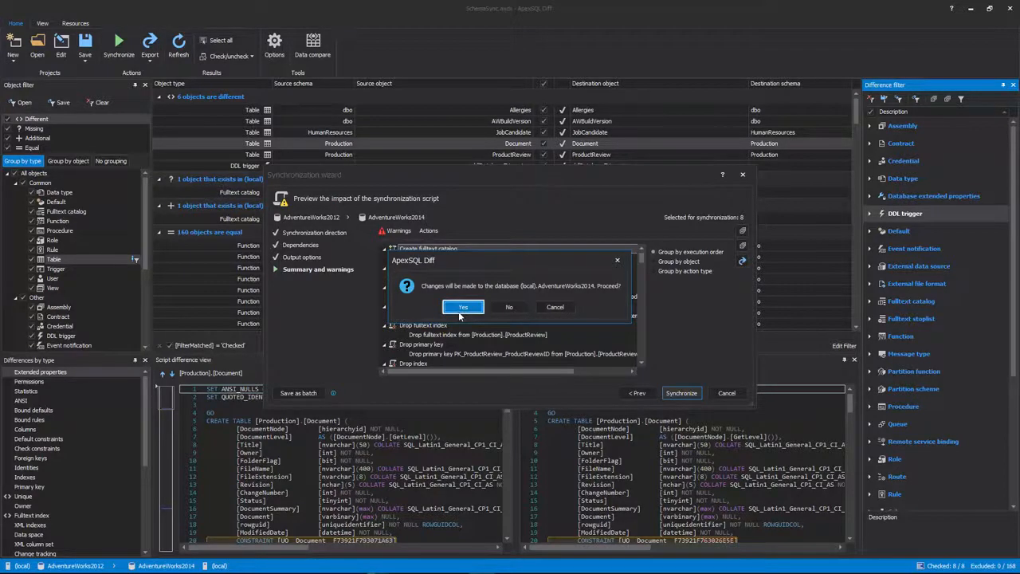
click(460, 311)
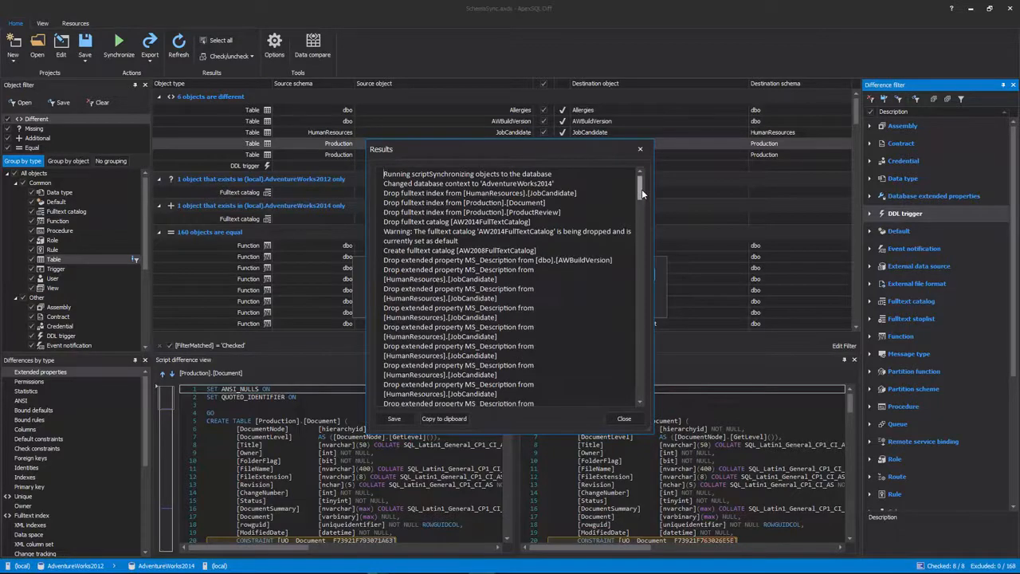
Step: Review the execution results to the end, save them as a PDF file in the Export folder, and close the results
drag(642, 189, 644, 404)
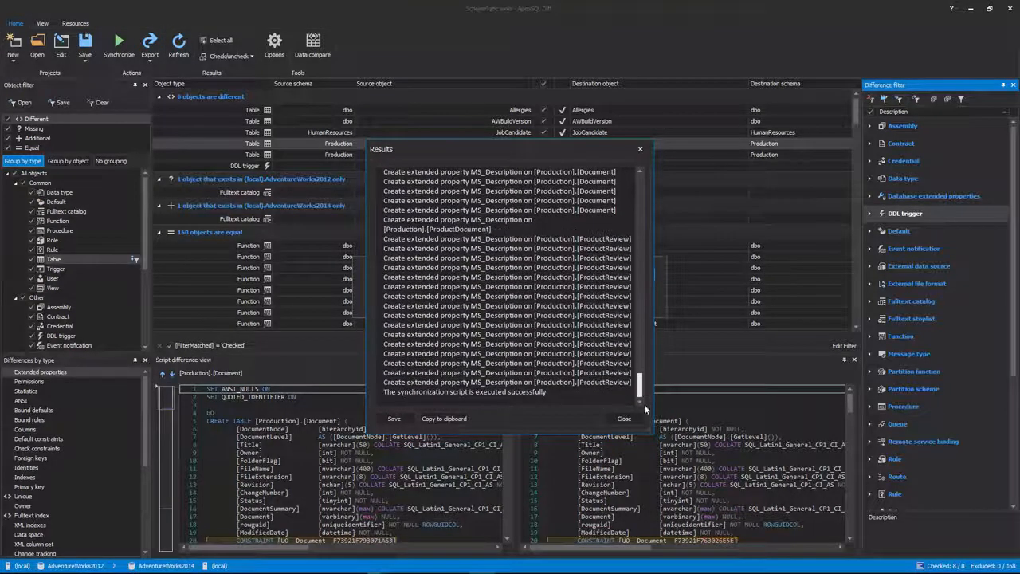
click(396, 421)
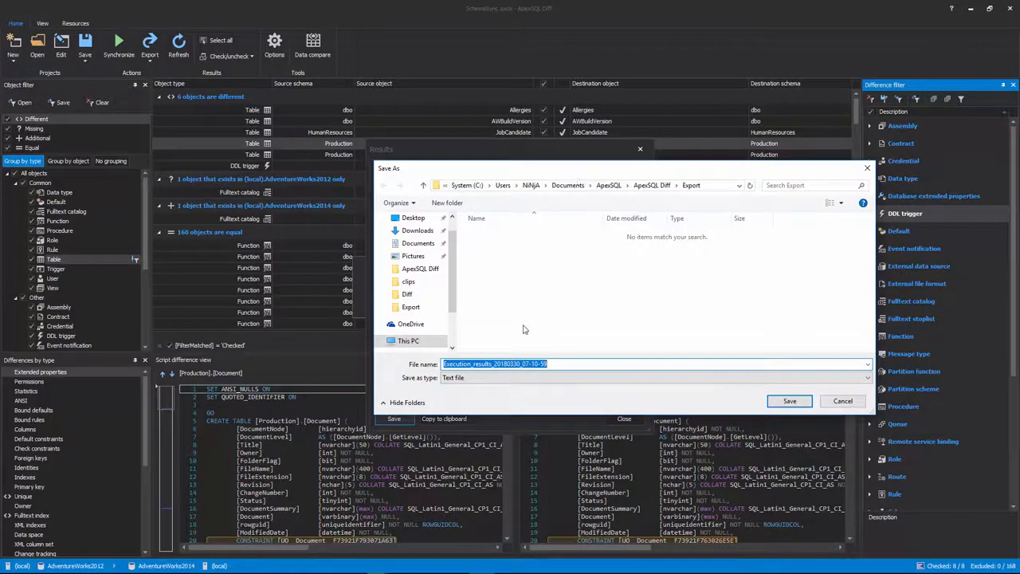
click(514, 379)
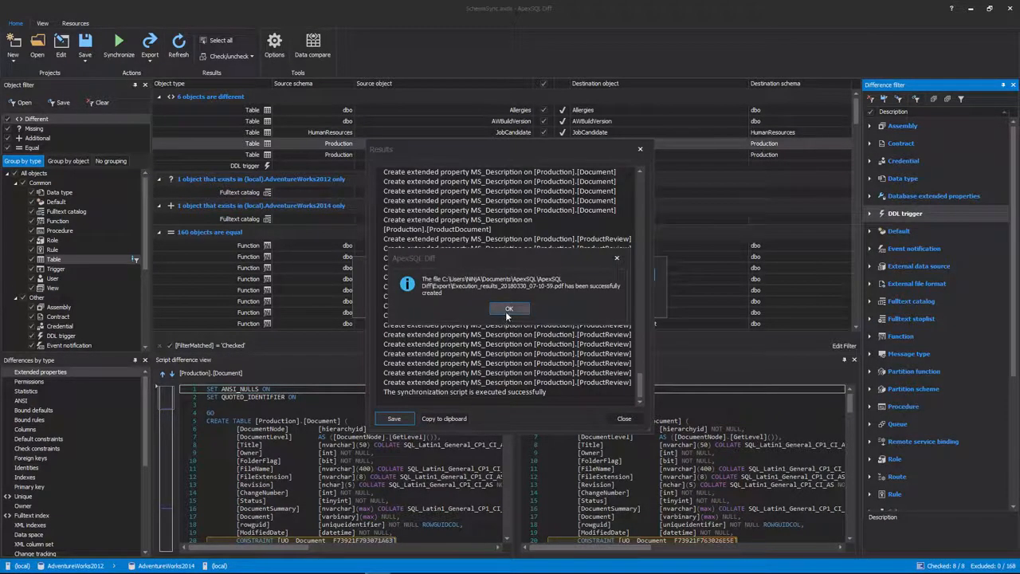
click(507, 309)
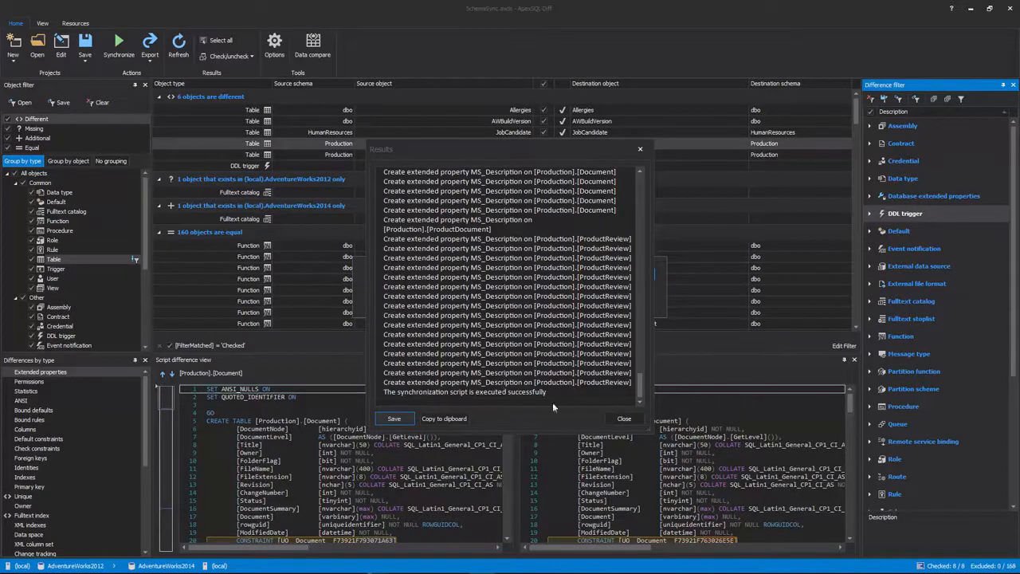
click(623, 419)
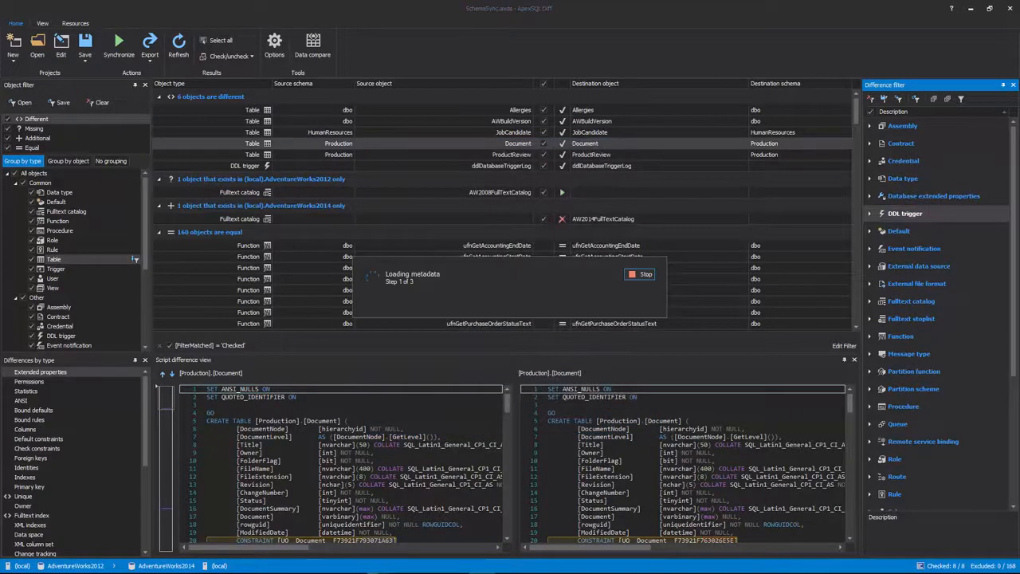